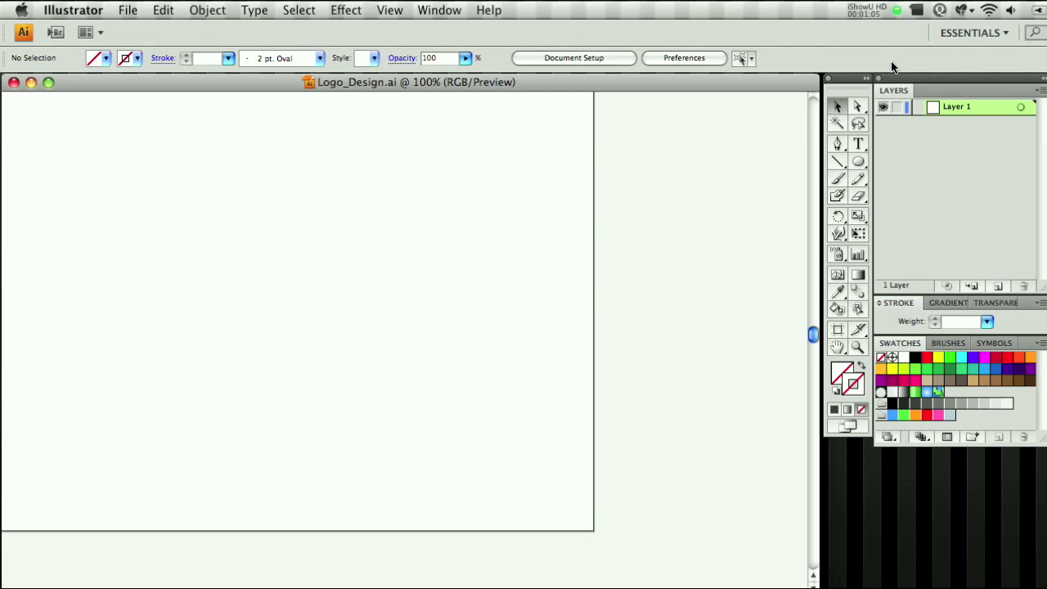
# Choose the Ellipse tool and pan the blank Logo_Design.ai artboard fully into view.
pyautogui.click(858, 161)
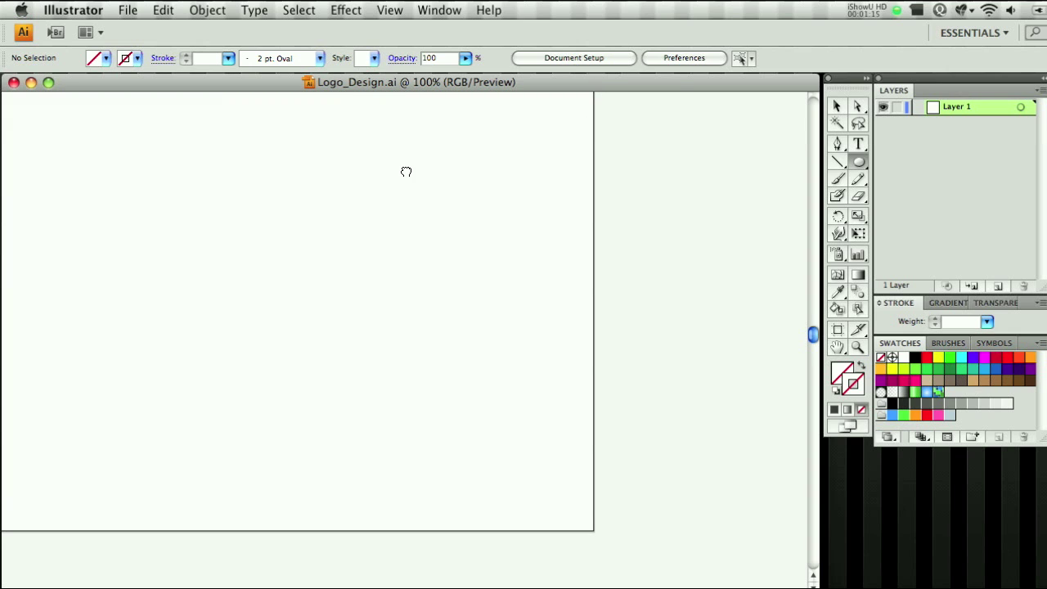
pyautogui.moveTo(404, 171); pyautogui.dragTo(566, 222)
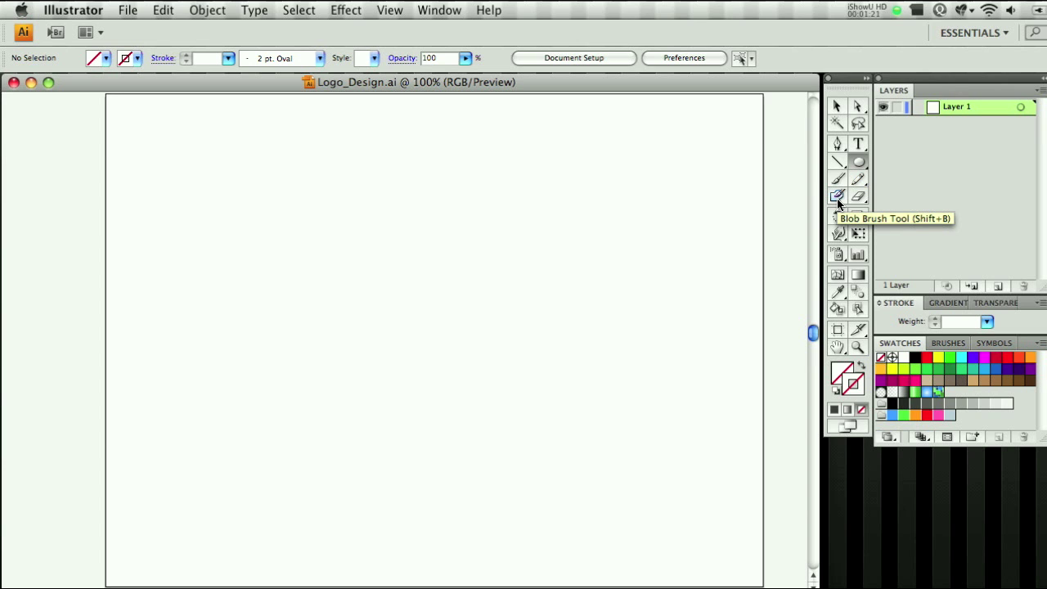
pyautogui.click(391, 8)
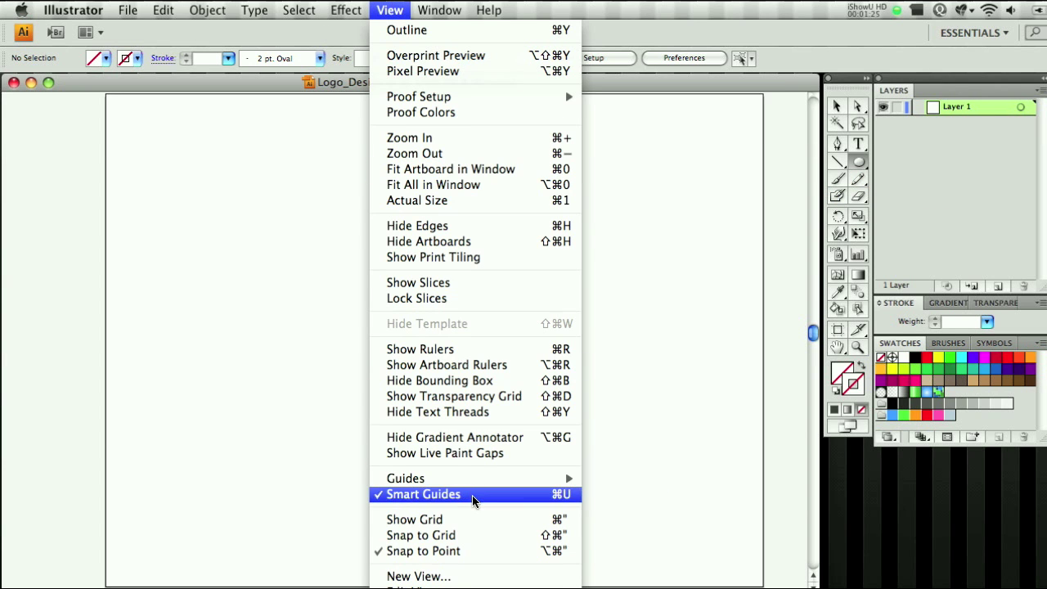
pyautogui.click(72, 10)
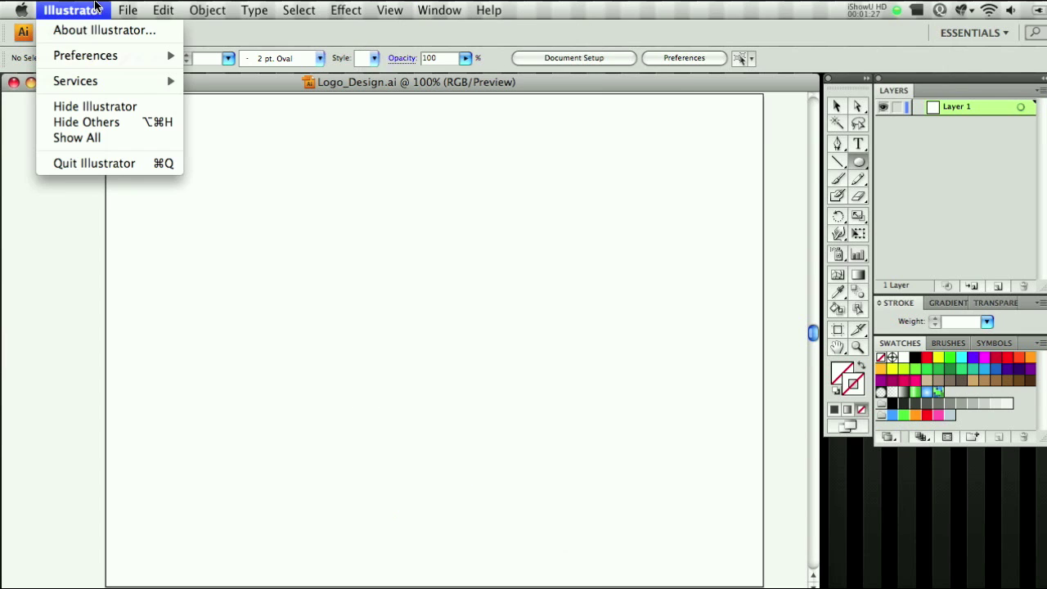
pyautogui.moveTo(86, 57)
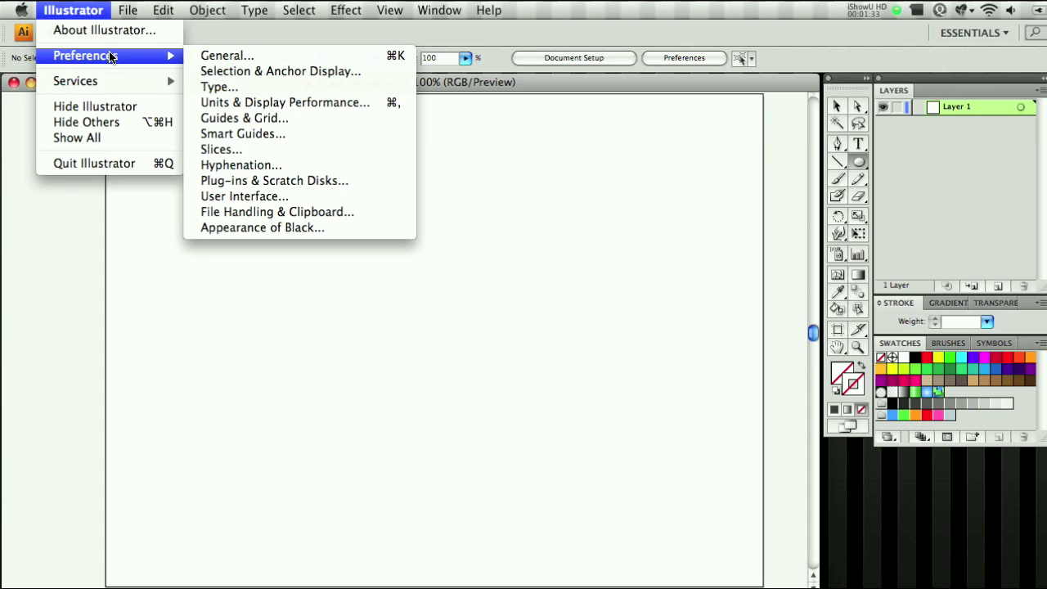
pyautogui.click(250, 59)
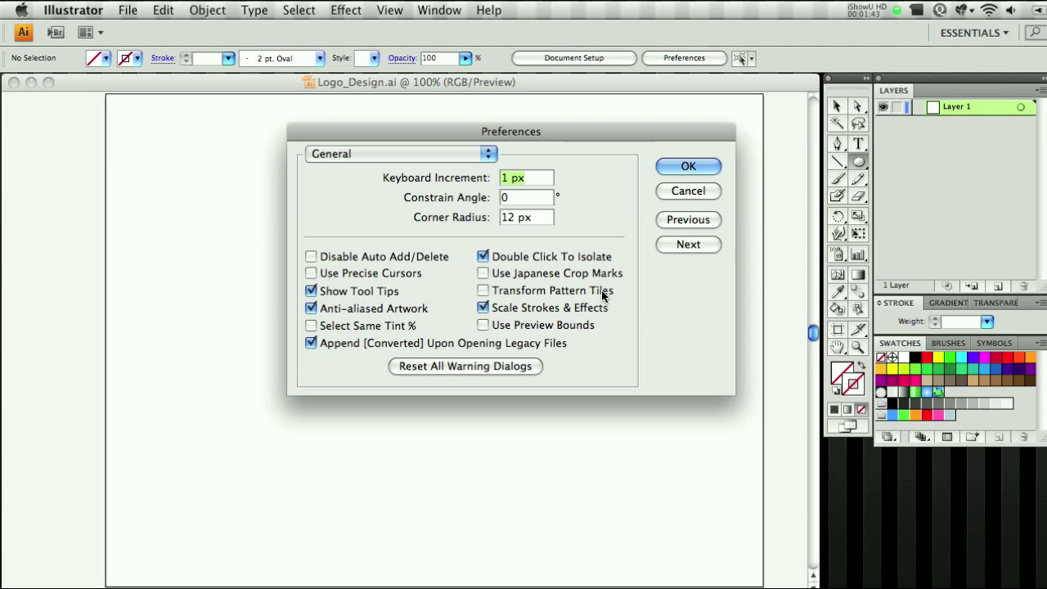
pyautogui.click(680, 192)
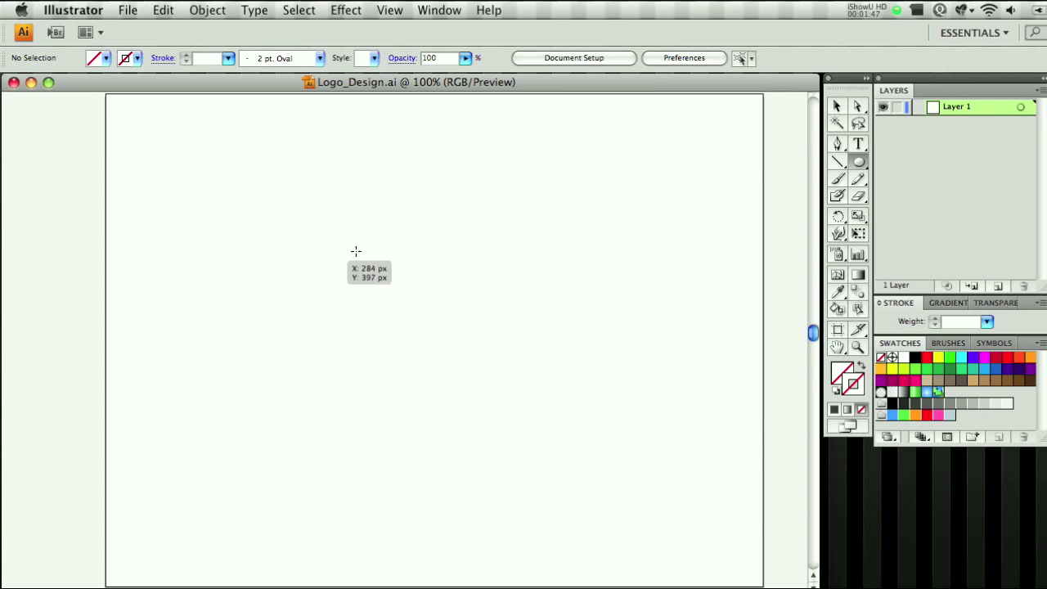
# Draw a 356 × 356 px circle filled solid orange with its outline set to None.
pyautogui.moveTo(390, 230); pyautogui.dragTo(682, 432)
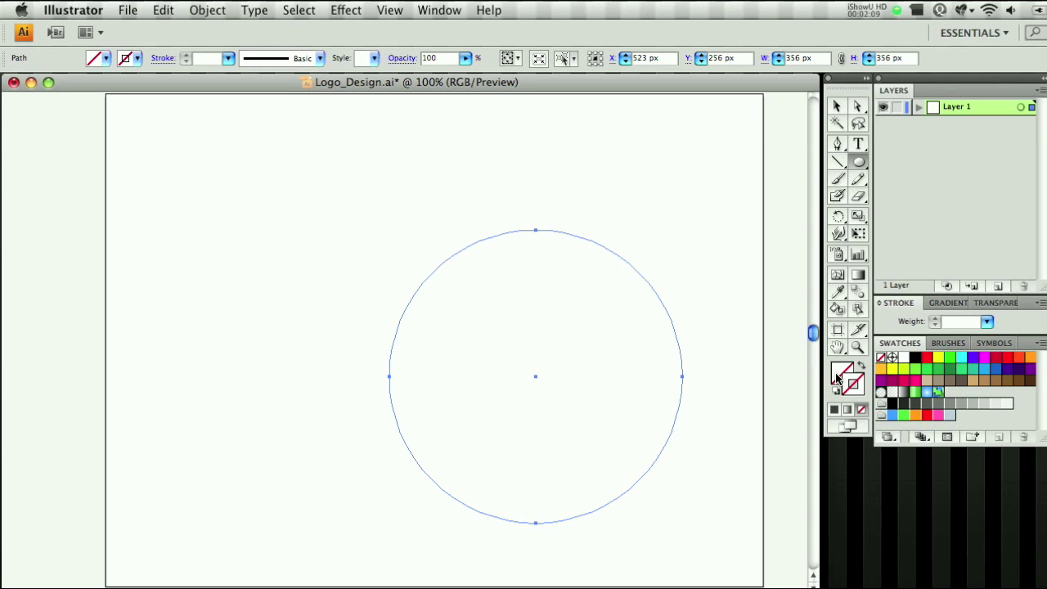
pyautogui.click(915, 416)
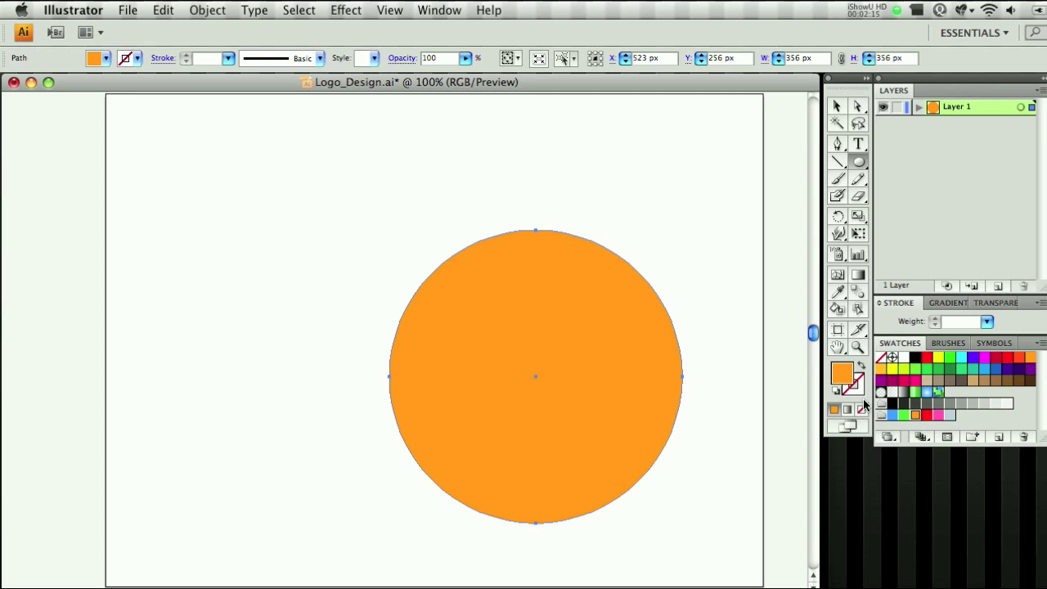
pyautogui.click(853, 389)
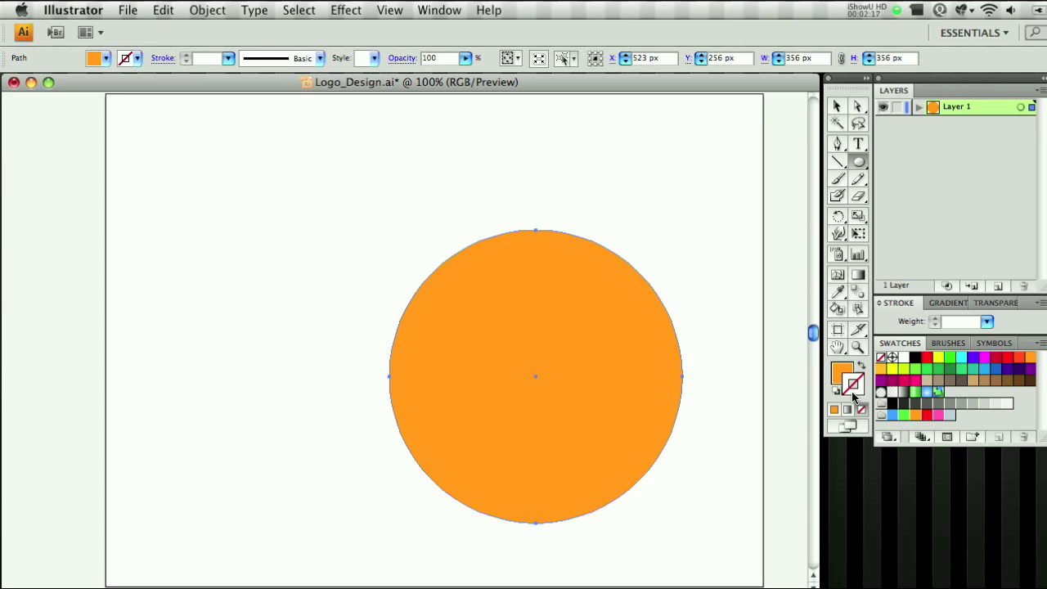
pyautogui.click(940, 369)
pyautogui.click(984, 369)
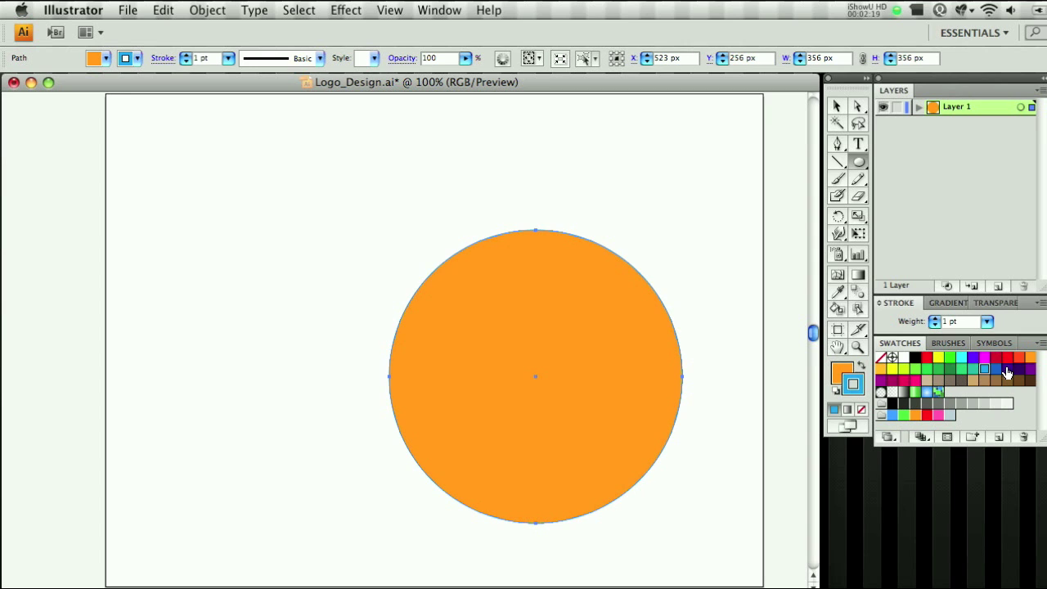
pyautogui.click(1018, 369)
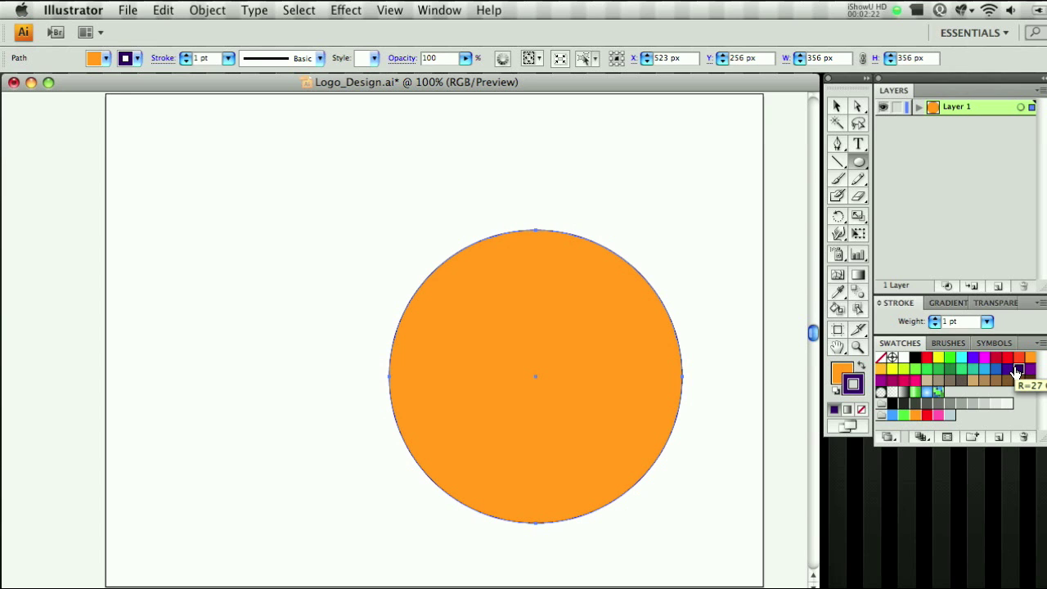
pyautogui.click(861, 409)
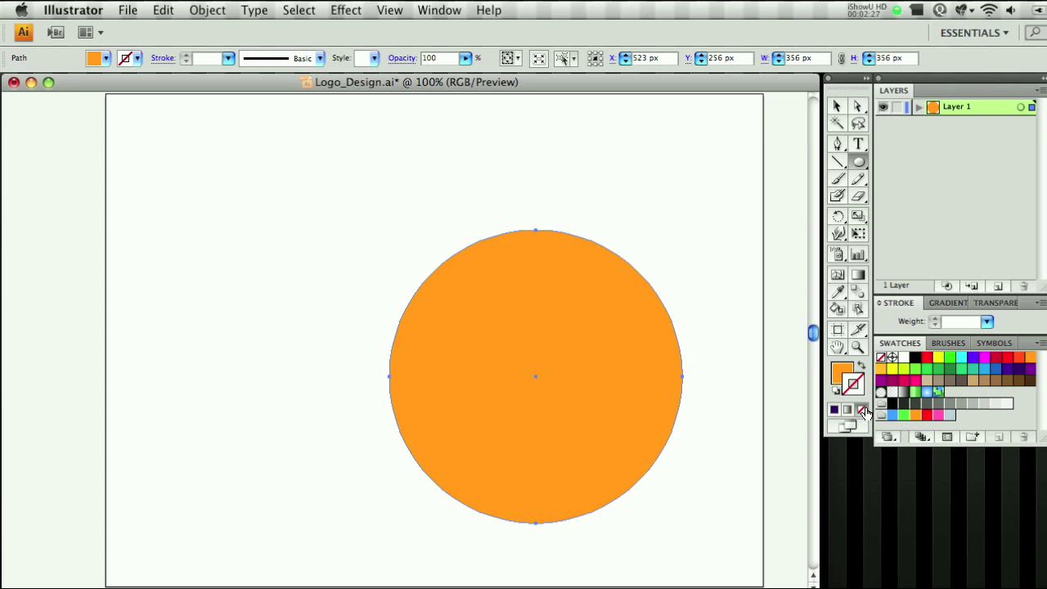
pyautogui.click(840, 371)
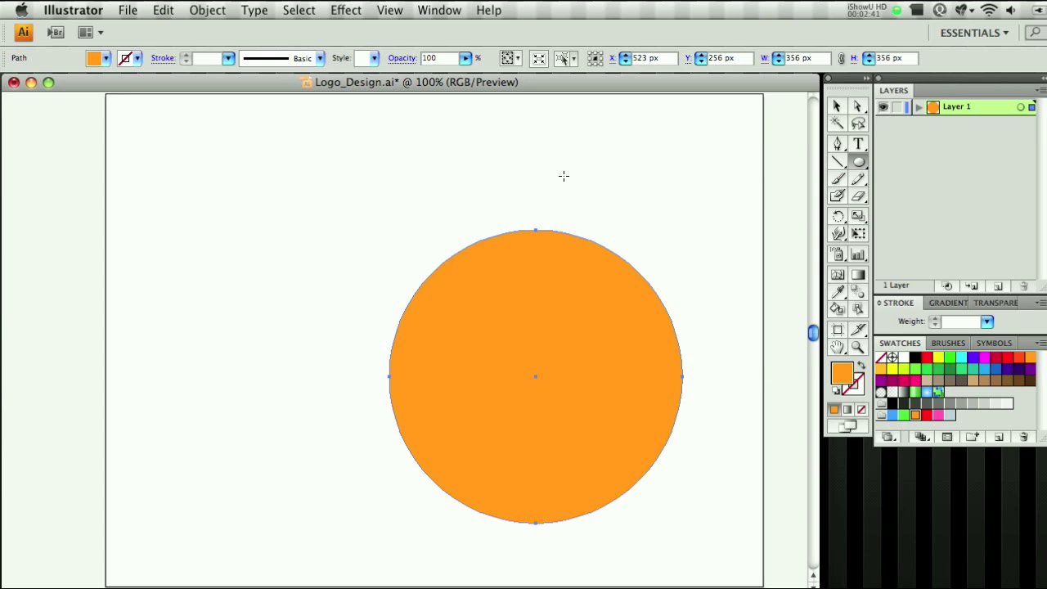
# Draw a smaller 318 × 318 px circle at upper right and fill it violet.
pyautogui.moveTo(470, 147); pyautogui.dragTo(732, 307)
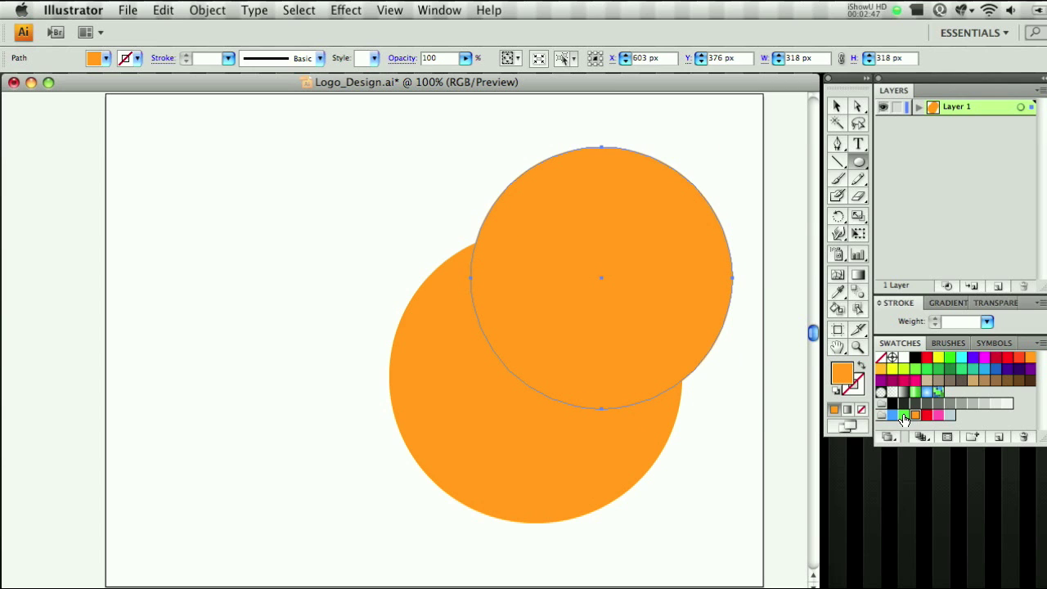
pyautogui.click(955, 380)
pyautogui.click(973, 359)
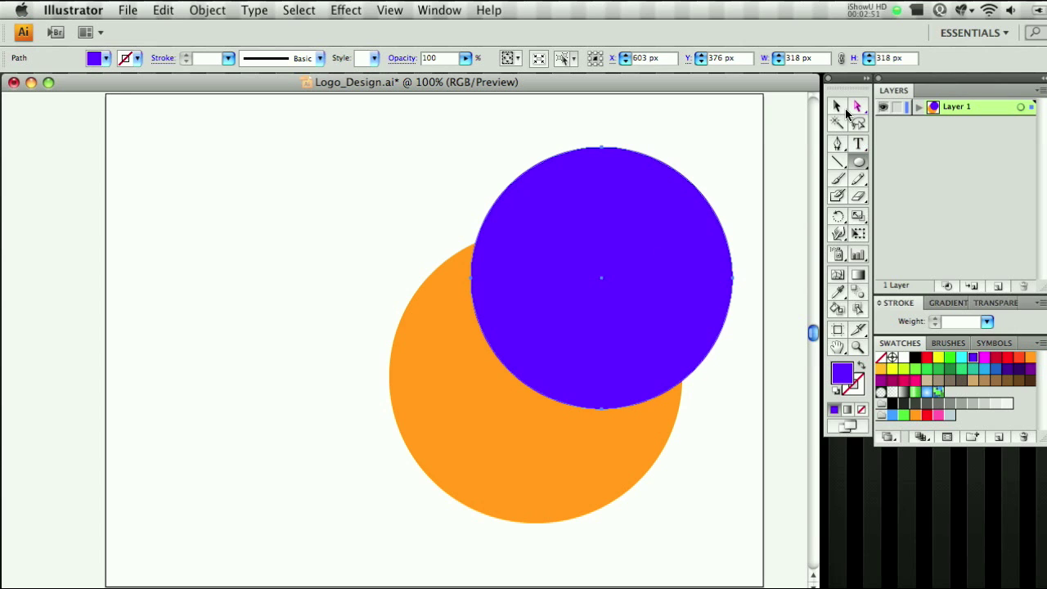
pyautogui.click(837, 108)
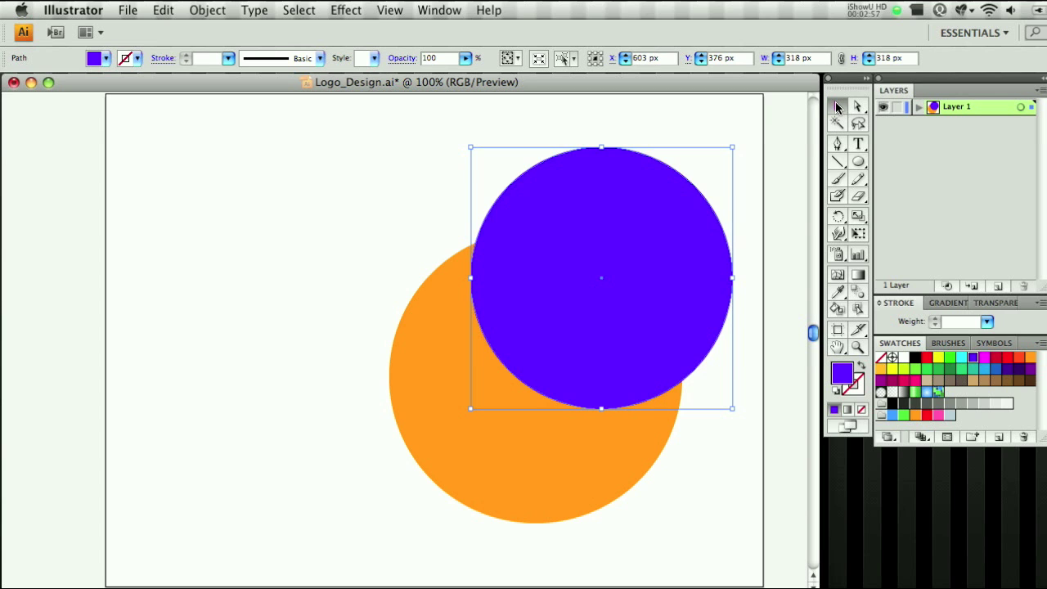
pyautogui.click(494, 479)
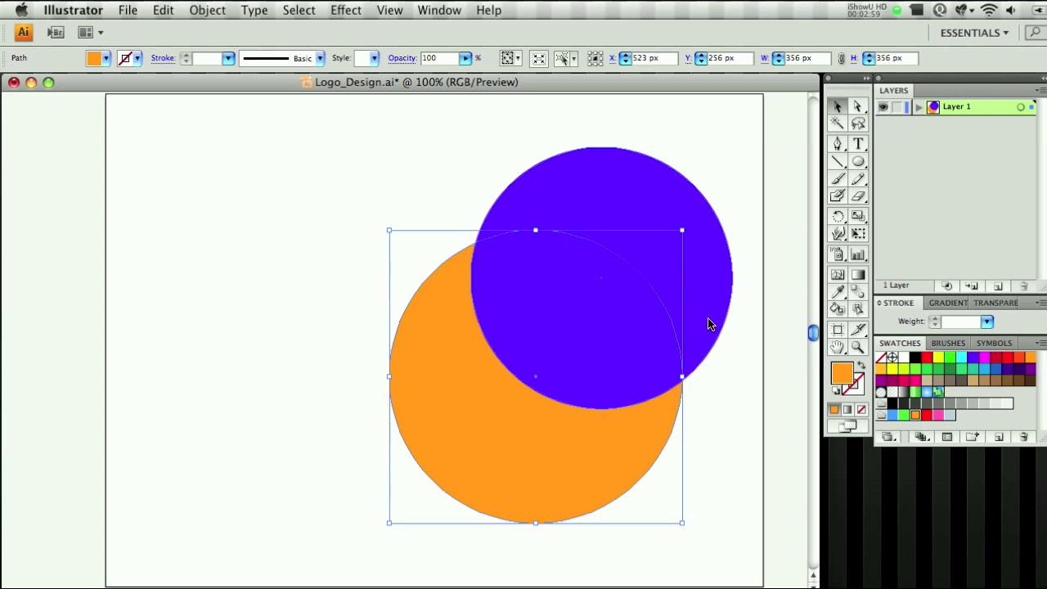
pyautogui.click(709, 324)
pyautogui.click(587, 491)
pyautogui.click(701, 334)
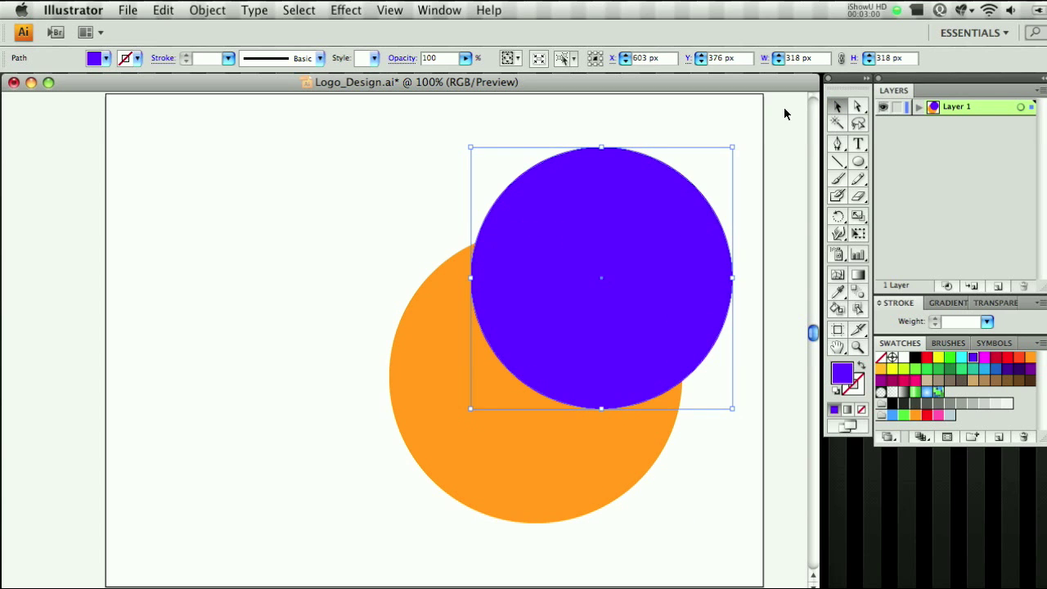
# Move the violet circle down-left over the orange circle, then deselect.
pyautogui.click(857, 107)
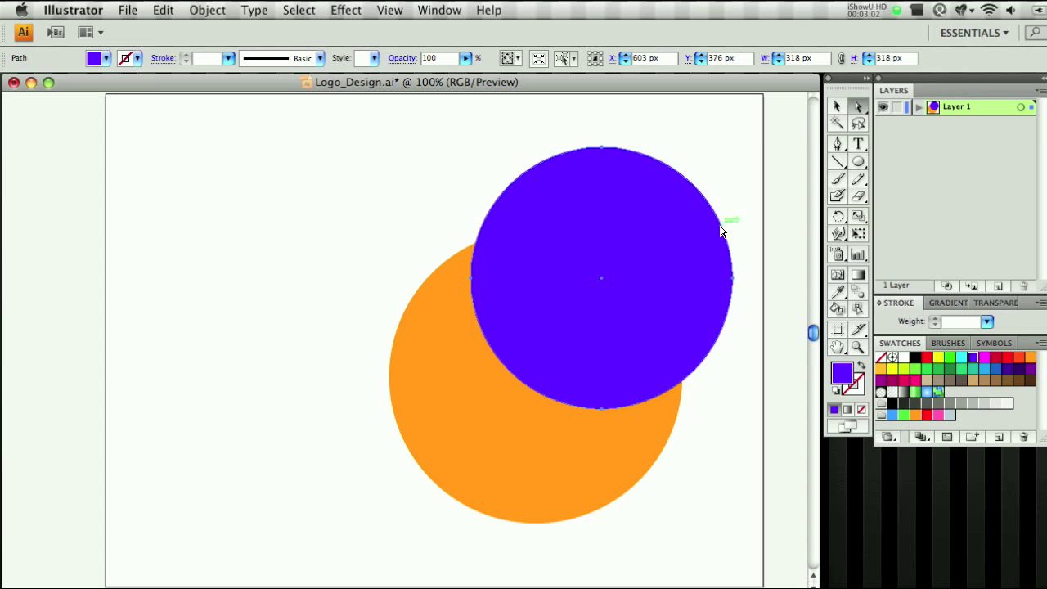
pyautogui.moveTo(730, 283); pyautogui.dragTo(660, 281)
pyautogui.click(724, 278)
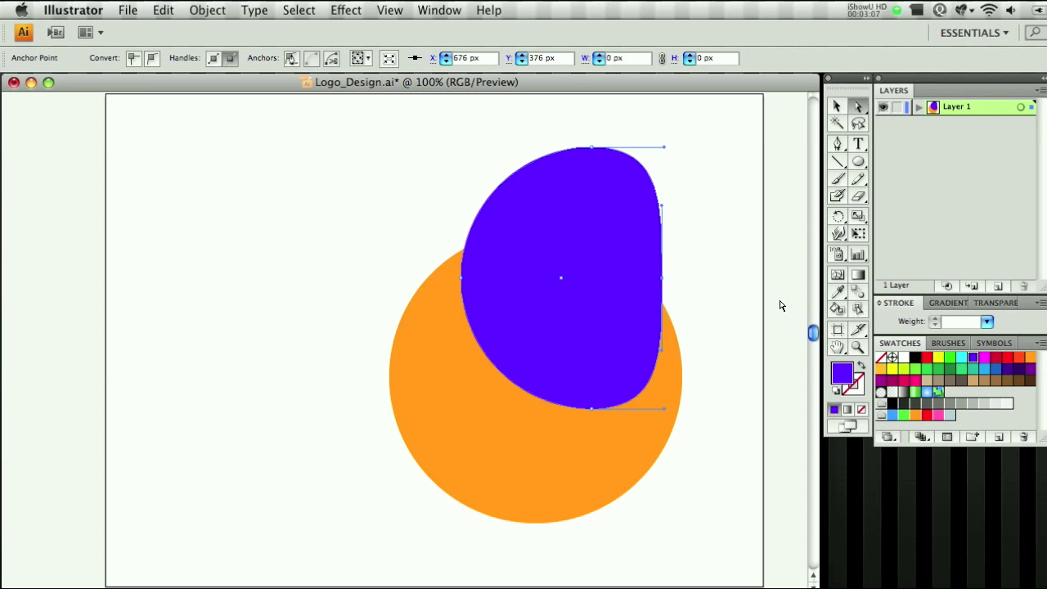
pyautogui.hotkey('ctrl', 'z')
pyautogui.hotkey('ctrl', 'z')
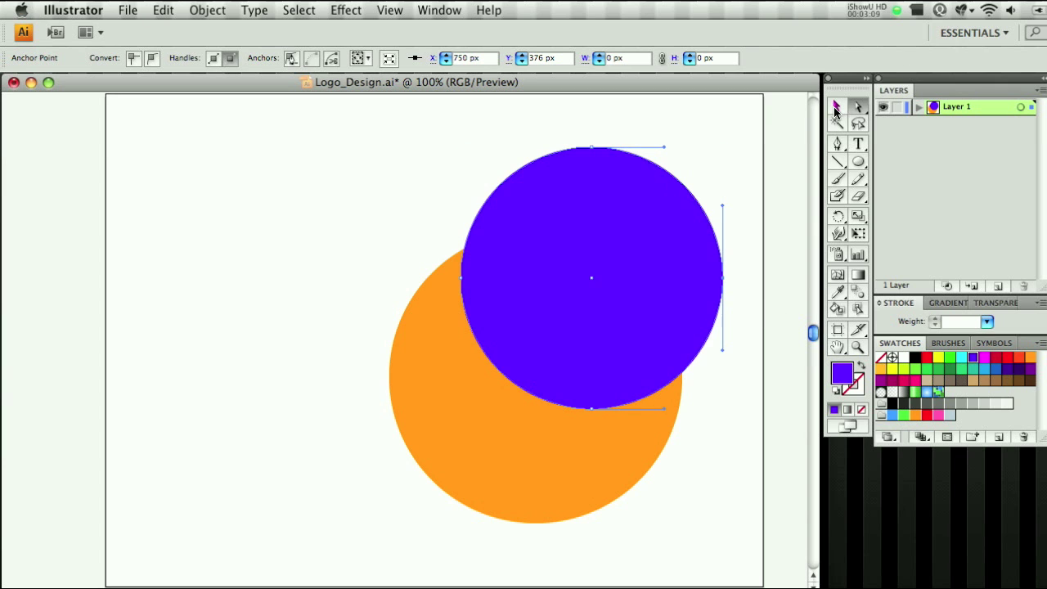
pyautogui.click(836, 106)
pyautogui.click(667, 417)
pyautogui.click(702, 256)
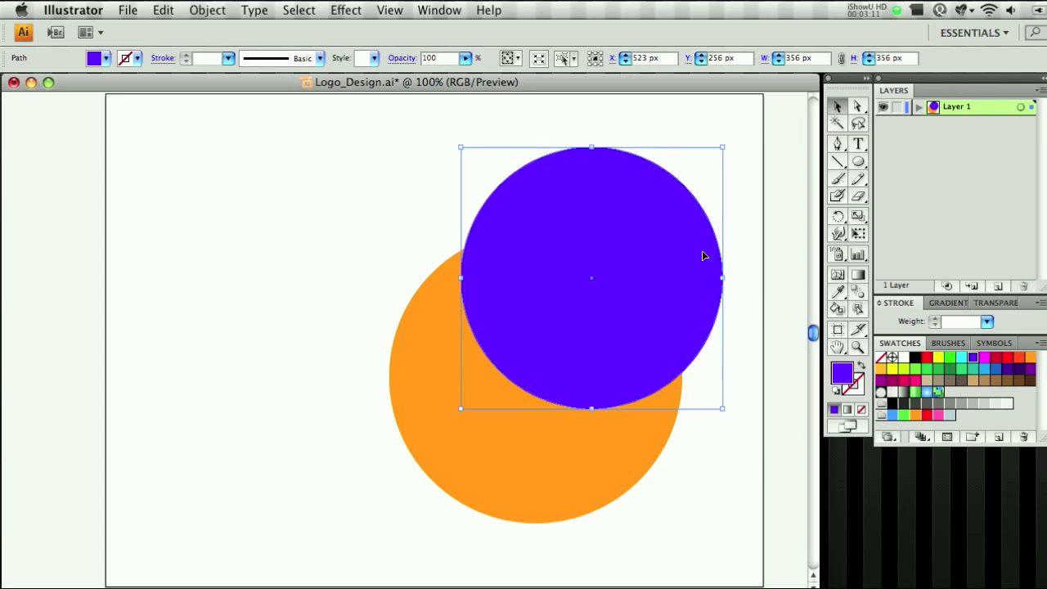
pyautogui.moveTo(693, 306); pyautogui.dragTo(661, 363)
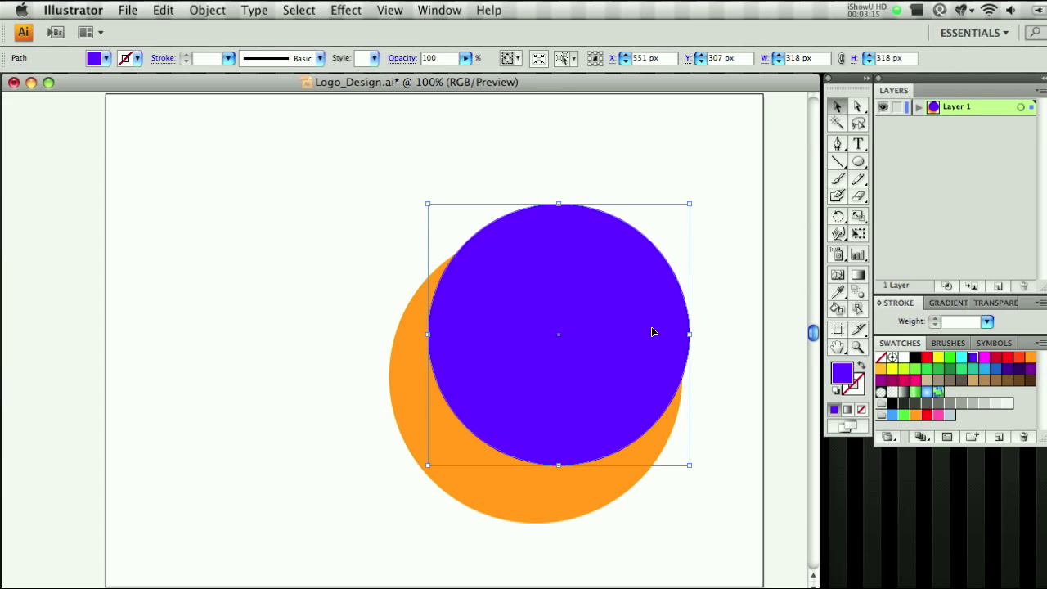
pyautogui.click(650, 569)
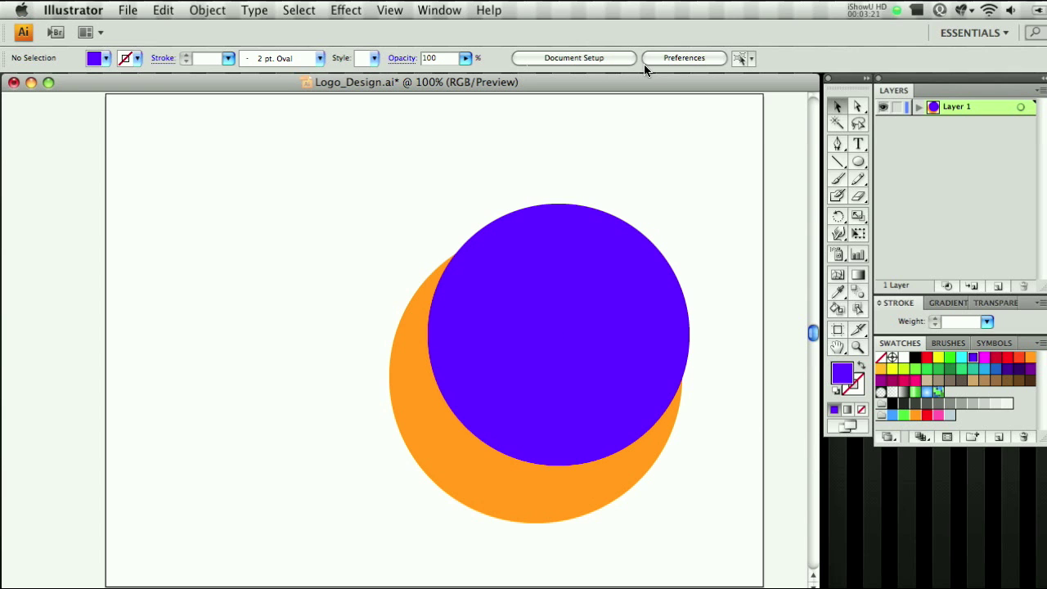
# Open the Pathfinder panel and merge the orange and purple circles.
pyautogui.click(436, 9)
pyautogui.click(487, 444)
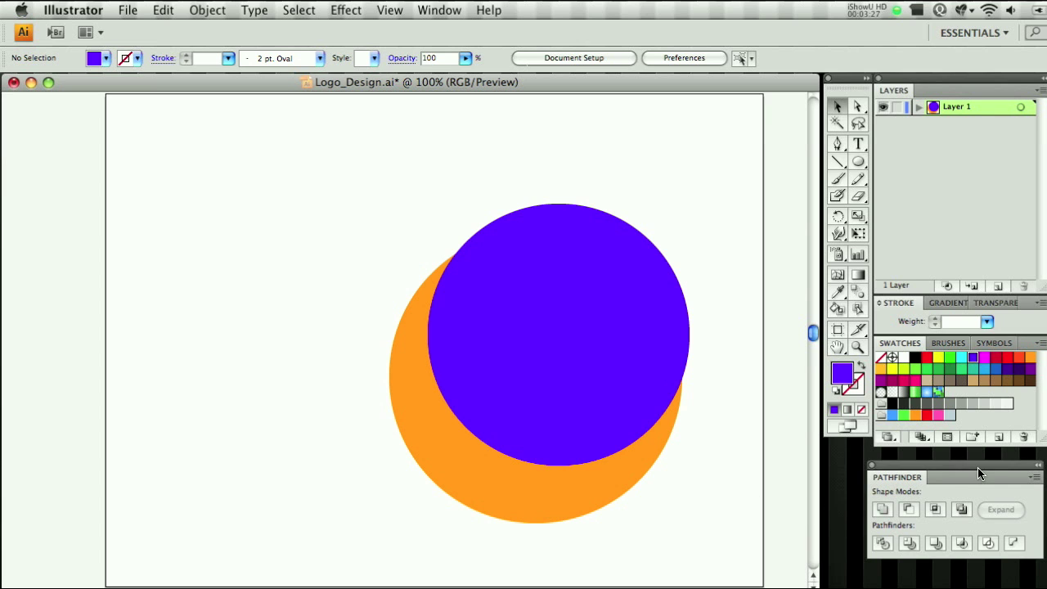
pyautogui.moveTo(977, 473); pyautogui.dragTo(822, 471)
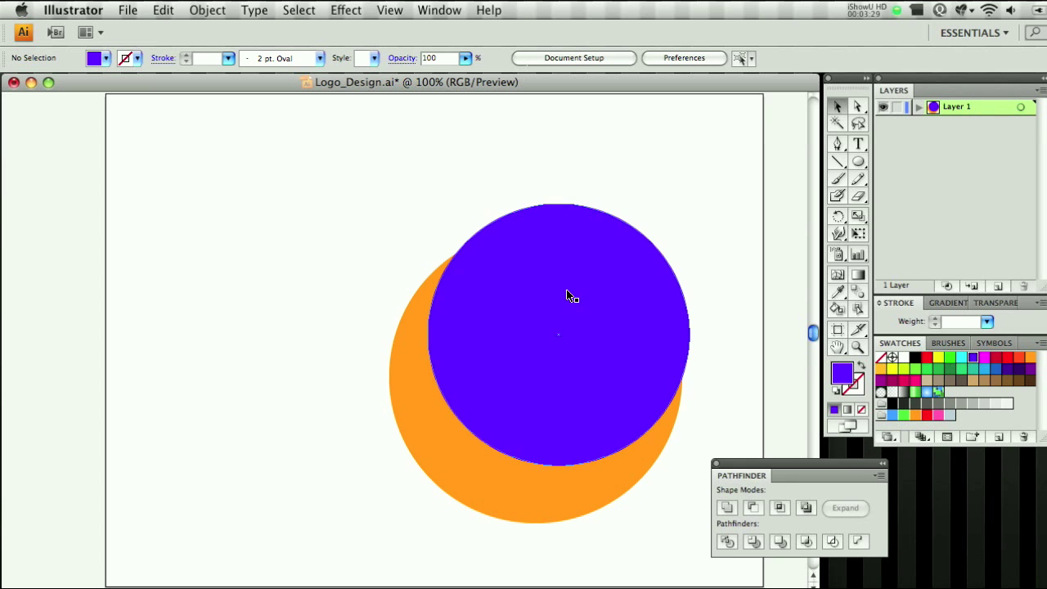
pyautogui.press('super+a')
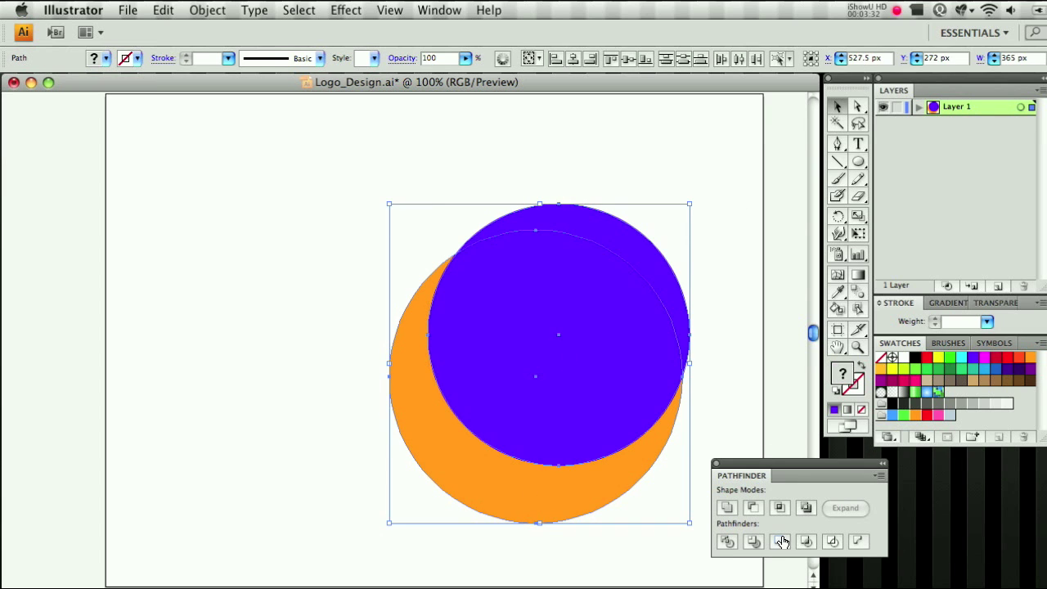
pyautogui.click(783, 542)
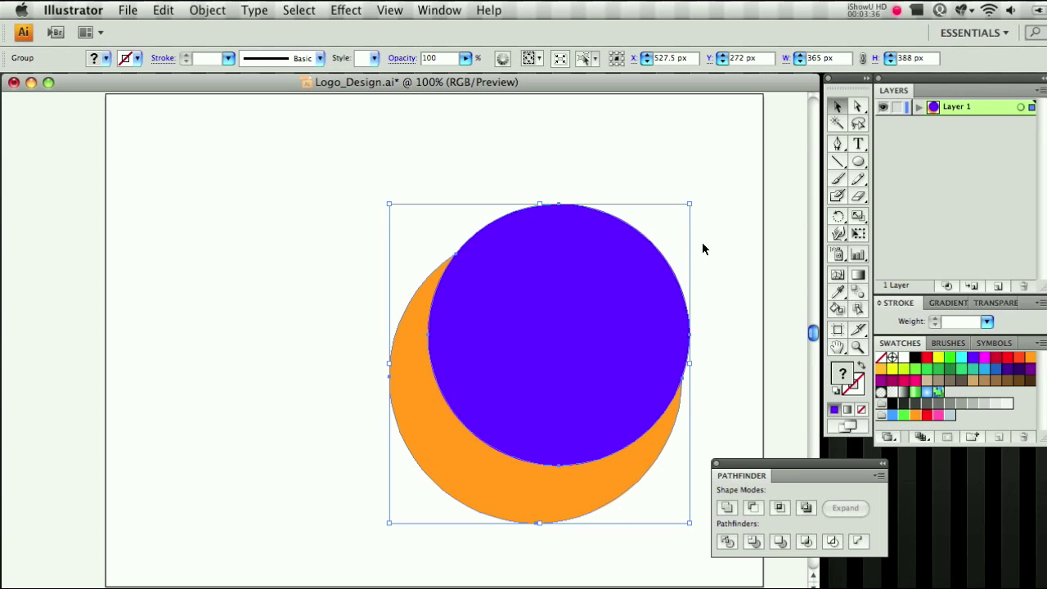
# Delete the purple circle, leaving a 355.976 × 327.245 px orange crescent.
pyautogui.click(730, 309)
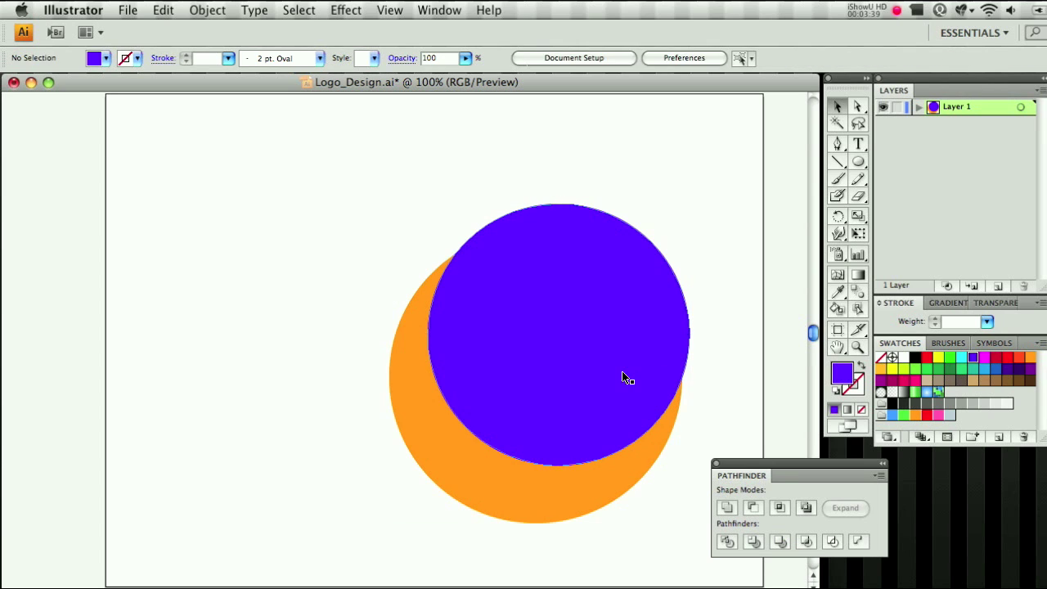
pyautogui.click(507, 283)
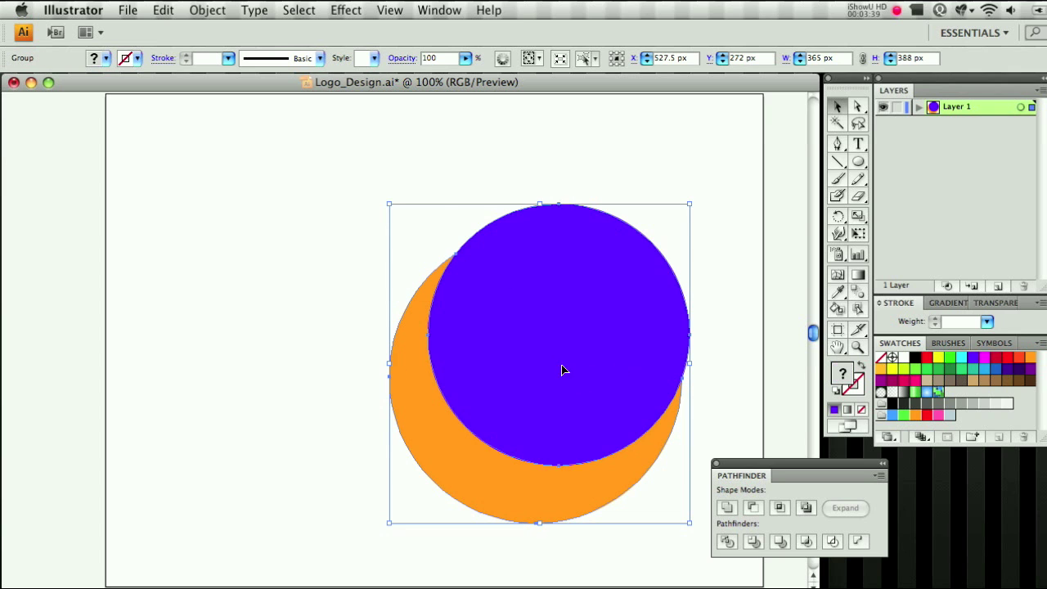
pyautogui.moveTo(600, 377); pyautogui.dragTo(372, 328)
pyautogui.hotkey('ctrl', 'z')
pyautogui.click(775, 213)
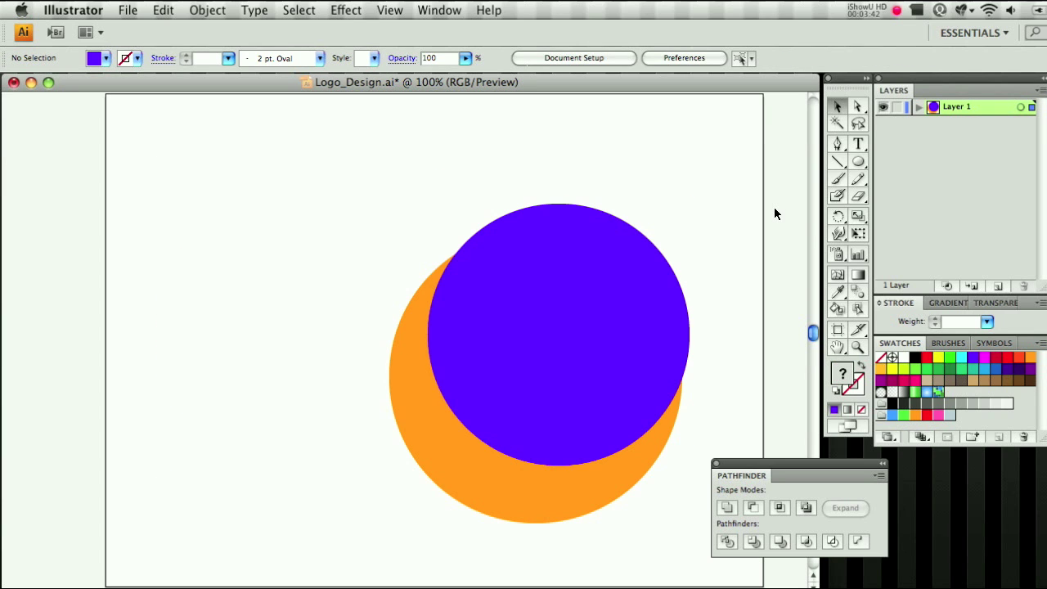
pyautogui.click(857, 109)
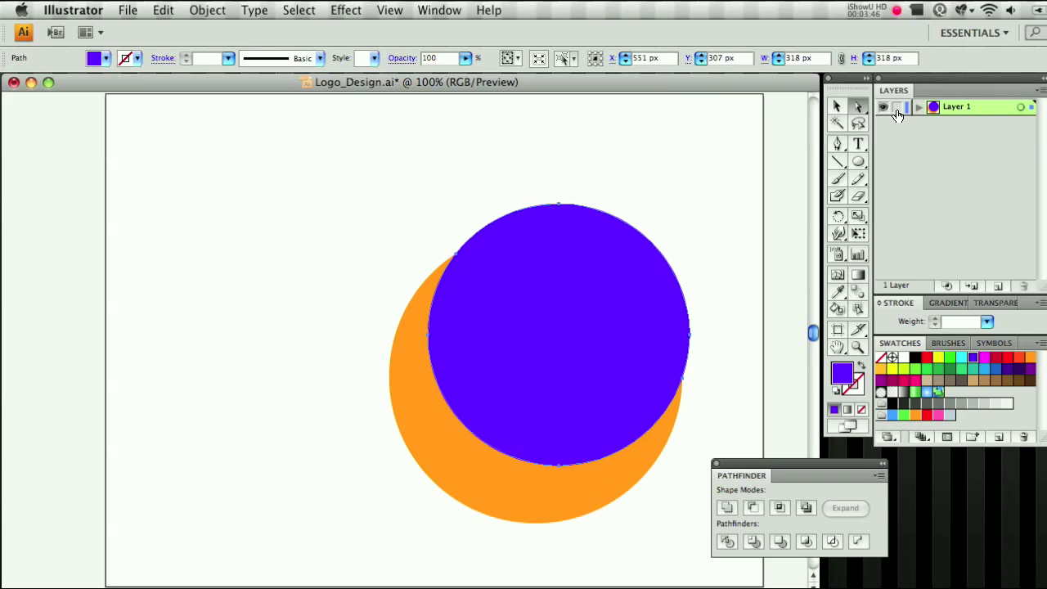
pyautogui.press('Delete')
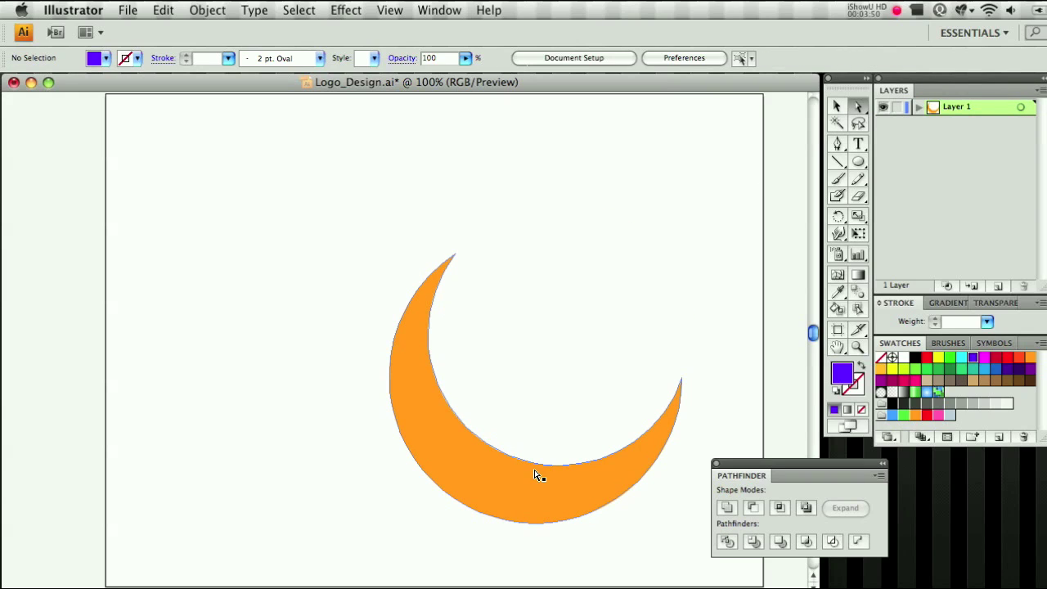
pyautogui.click(584, 456)
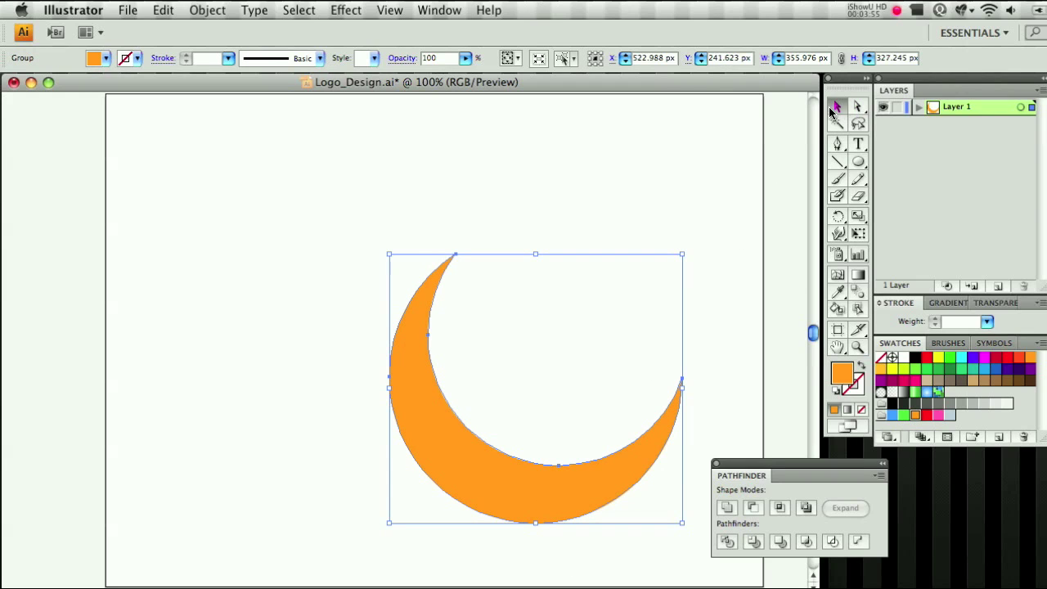
# Duplicate the crescent, rotate and slightly shrink the copy into the ring, and fill it bright green.
pyautogui.moveTo(504, 501); pyautogui.dragTo(565, 426)
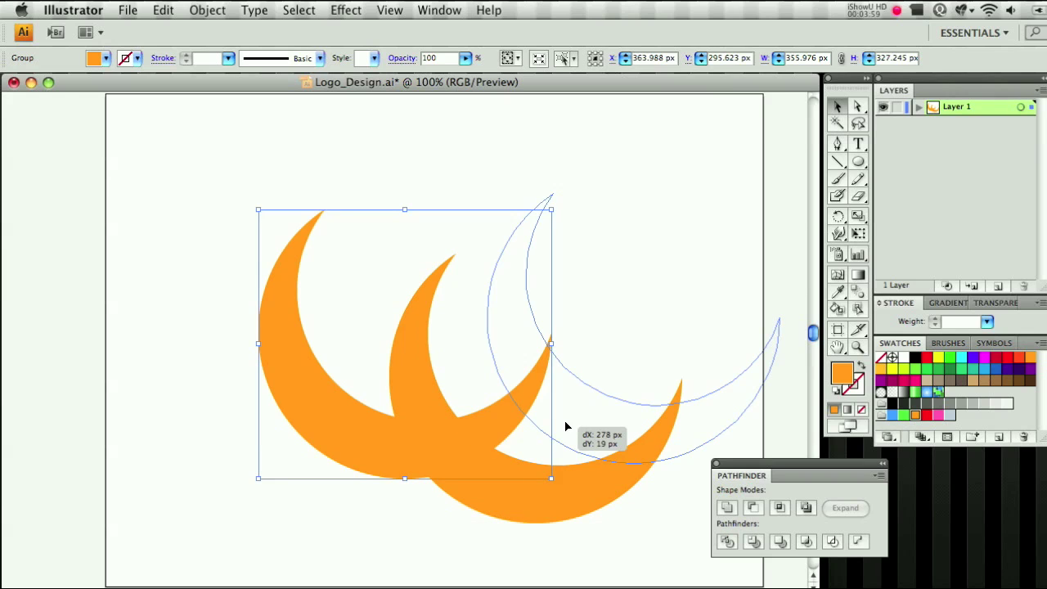
pyautogui.moveTo(565, 426); pyautogui.dragTo(566, 364)
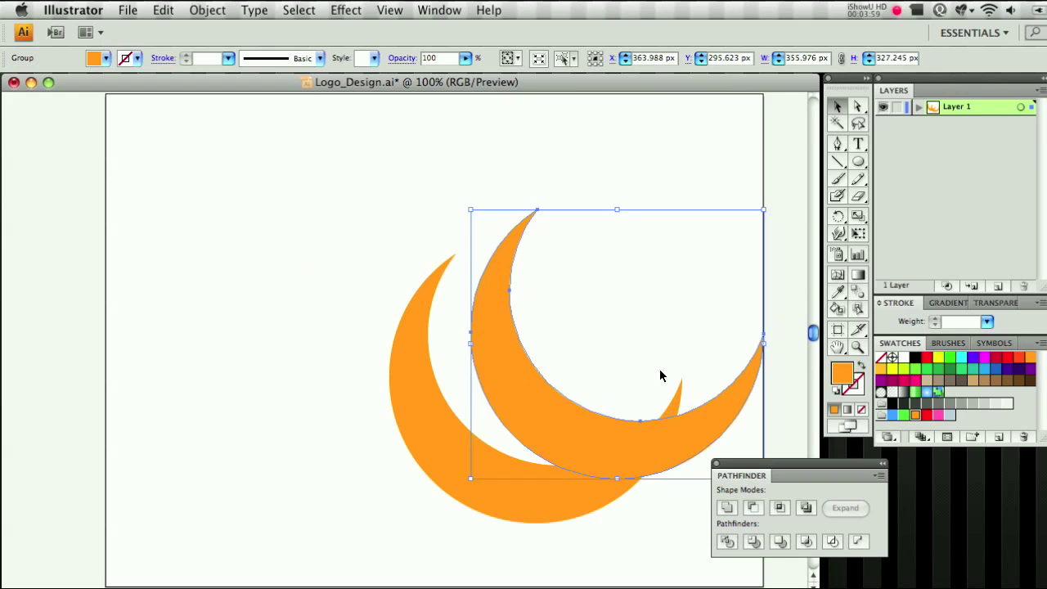
pyautogui.moveTo(766, 209); pyautogui.dragTo(645, 357)
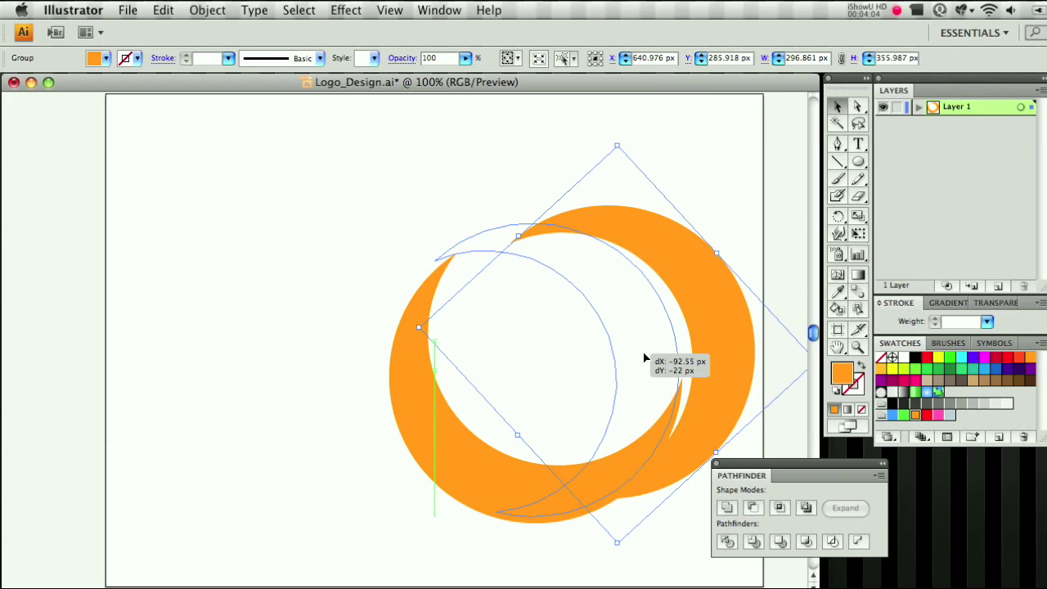
pyautogui.moveTo(645, 357); pyautogui.dragTo(643, 356)
pyautogui.moveTo(543, 162); pyautogui.dragTo(540, 188)
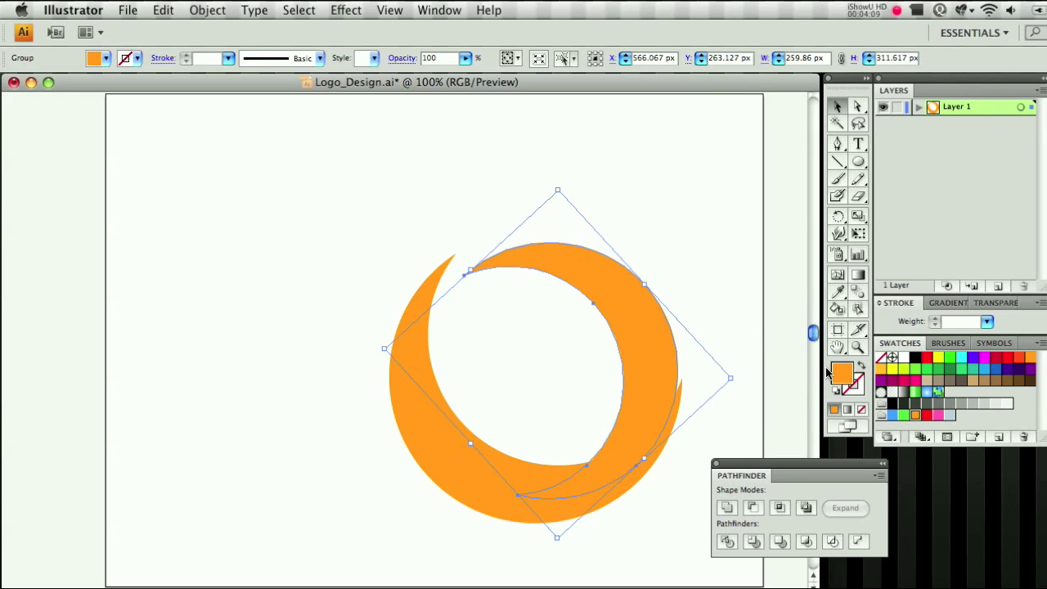
pyautogui.press('Right')
pyautogui.press('Right')
pyautogui.press('Right')
pyautogui.press('Right')
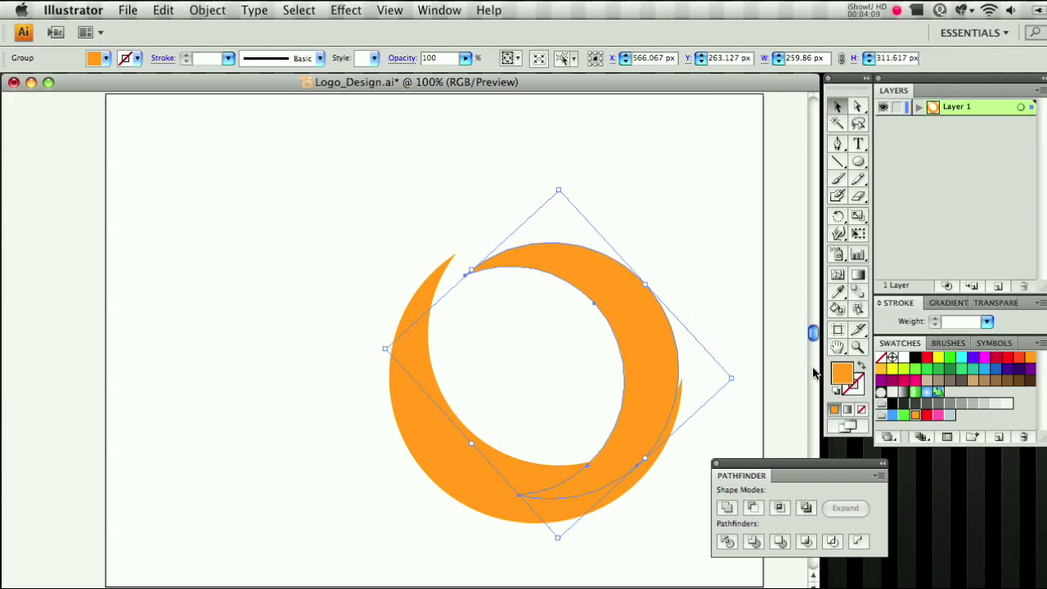
pyautogui.click(903, 414)
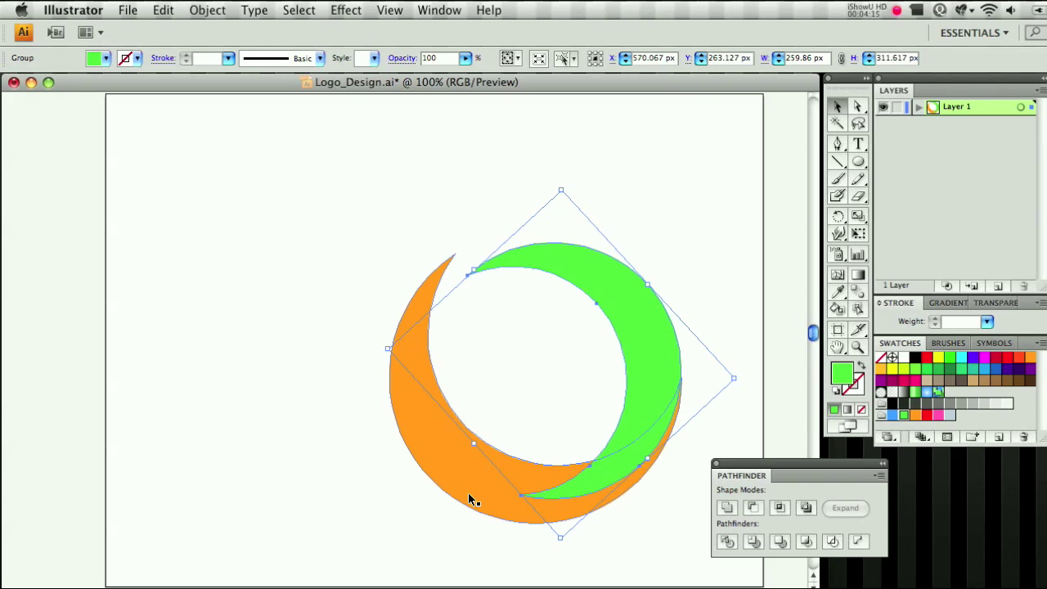
pyautogui.click(469, 500)
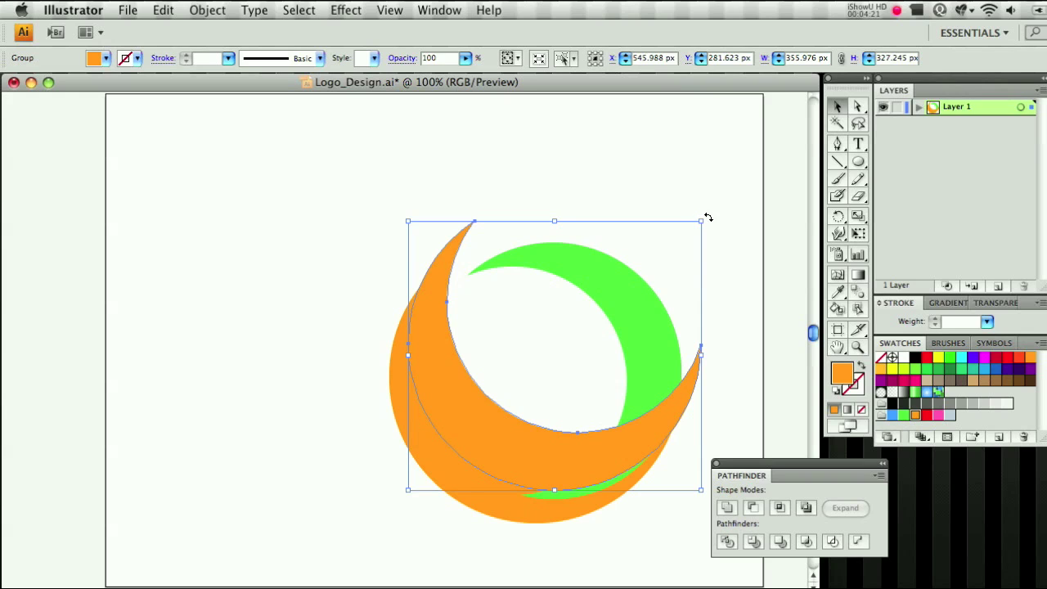
# Rotate the orange copy about 90° onto the ring's right side and fill it light blue.
pyautogui.moveTo(714, 218); pyautogui.dragTo(576, 448)
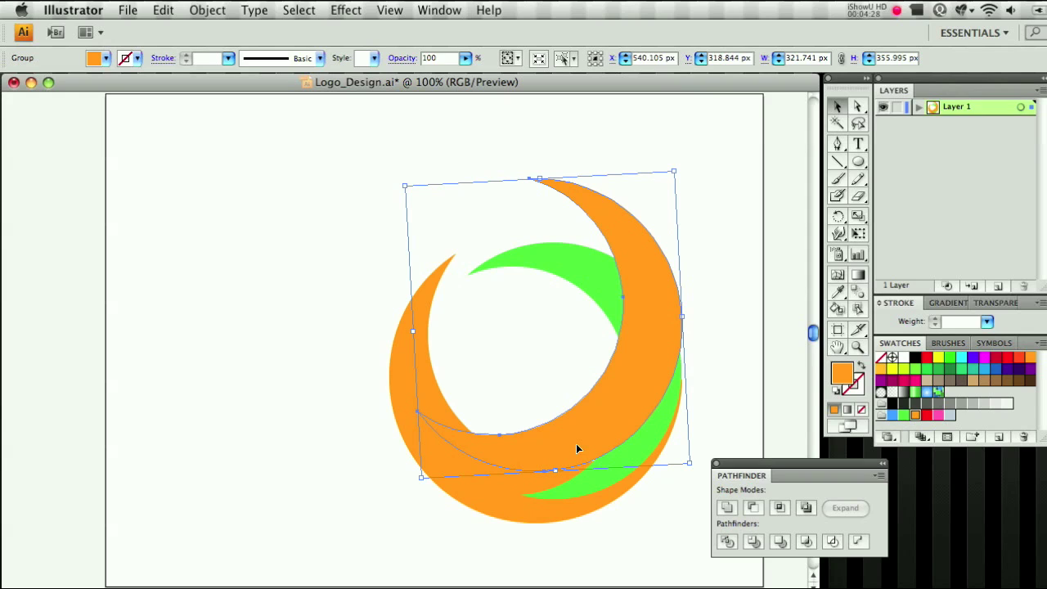
pyautogui.moveTo(597, 457); pyautogui.dragTo(600, 459)
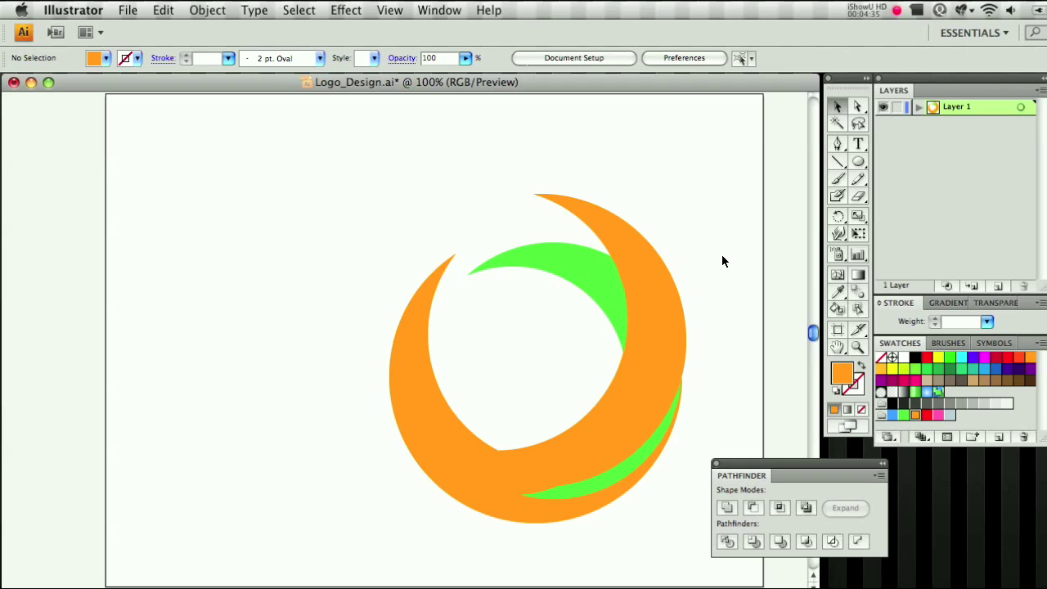
pyautogui.click(636, 256)
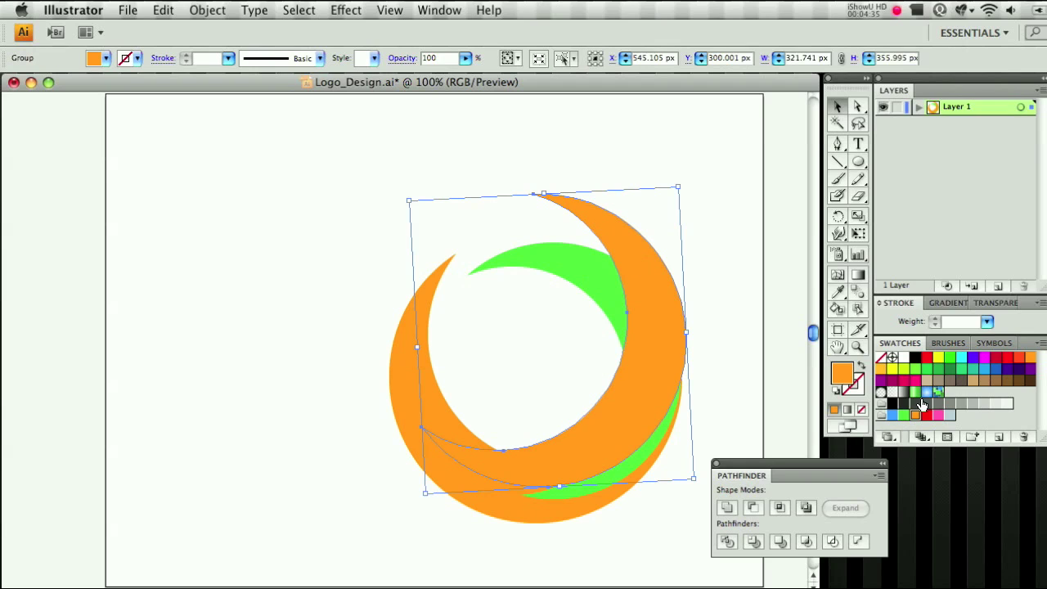
pyautogui.click(897, 416)
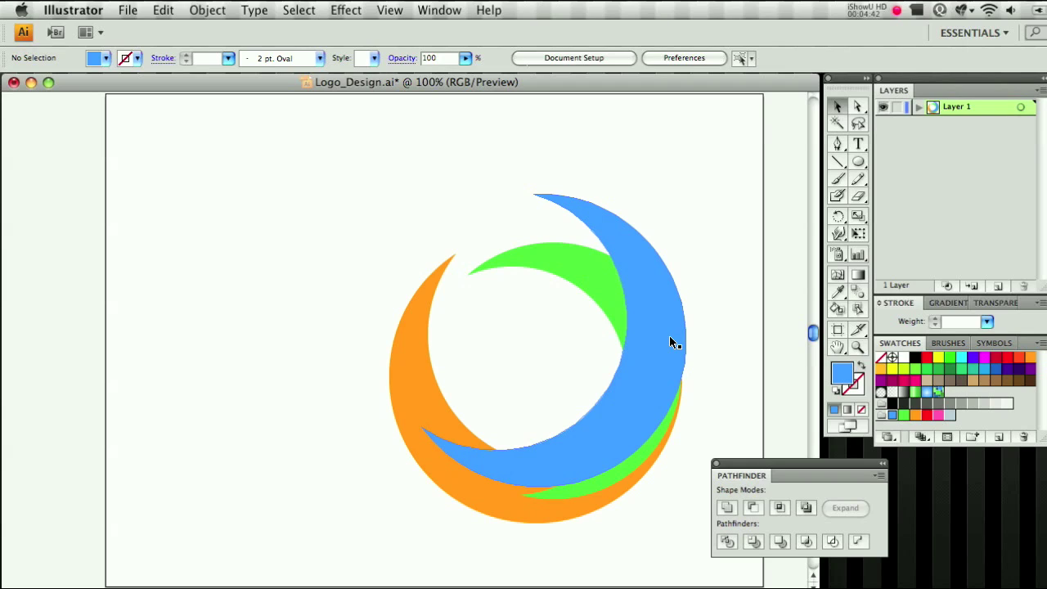
# Send the green crescent to the back so it overlaps the blue crescent correctly.
pyautogui.click(668, 340)
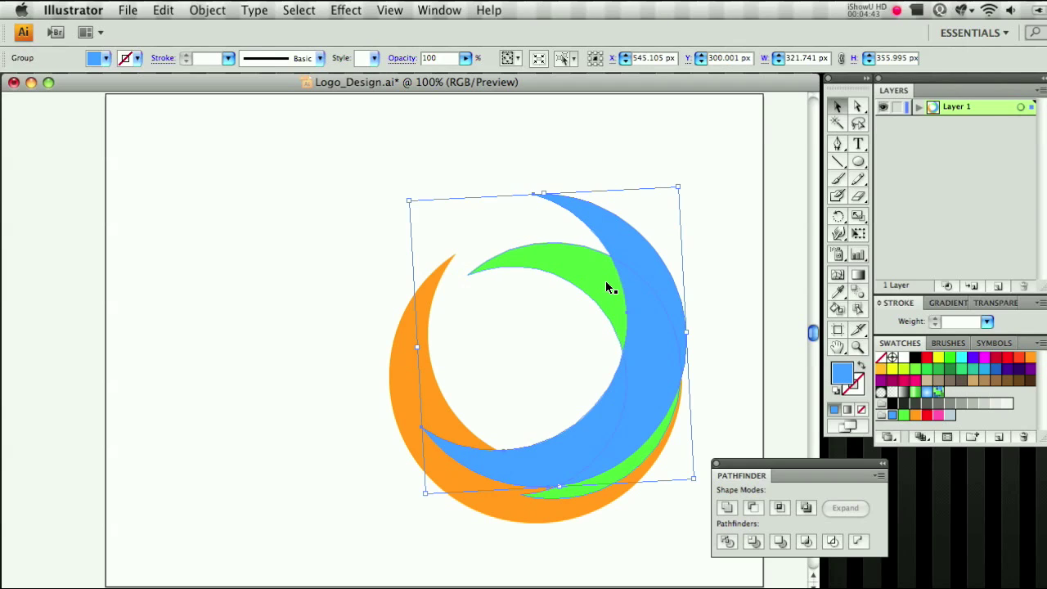
pyautogui.click(207, 10)
pyautogui.moveTo(245, 45)
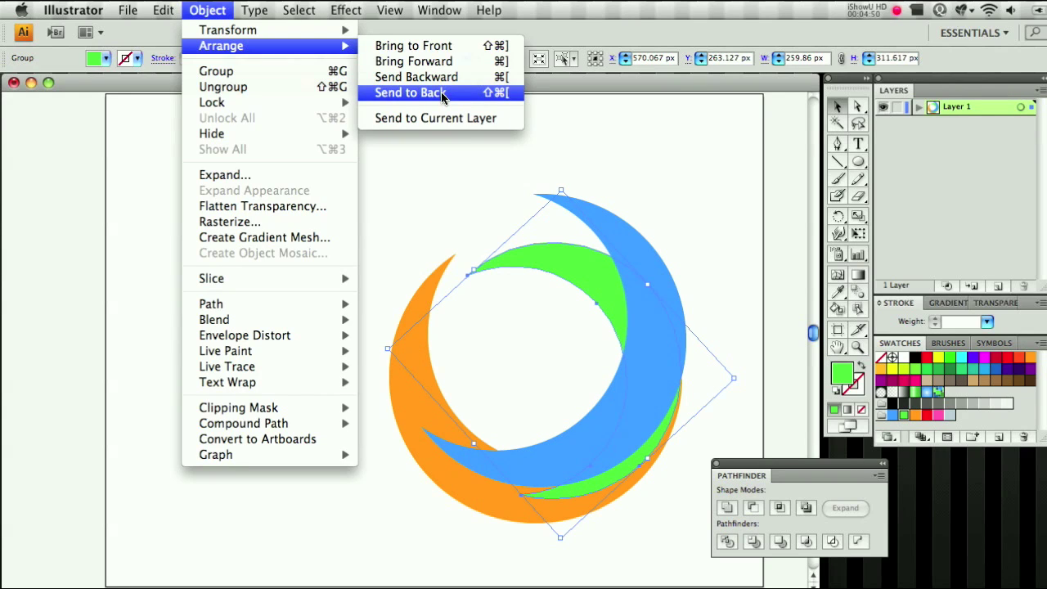
pyautogui.click(442, 92)
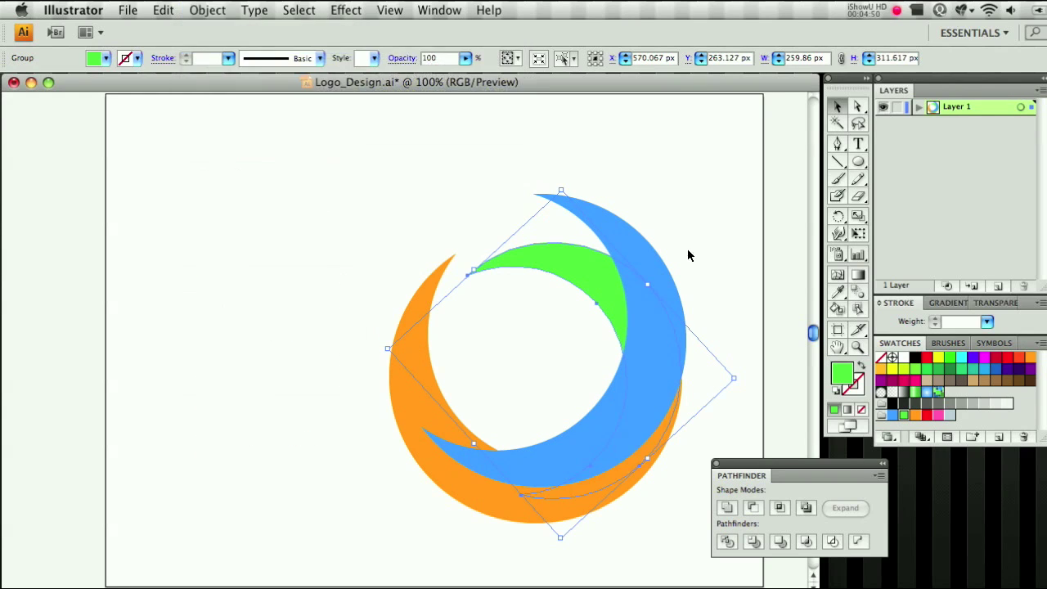
pyautogui.click(688, 239)
pyautogui.click(565, 196)
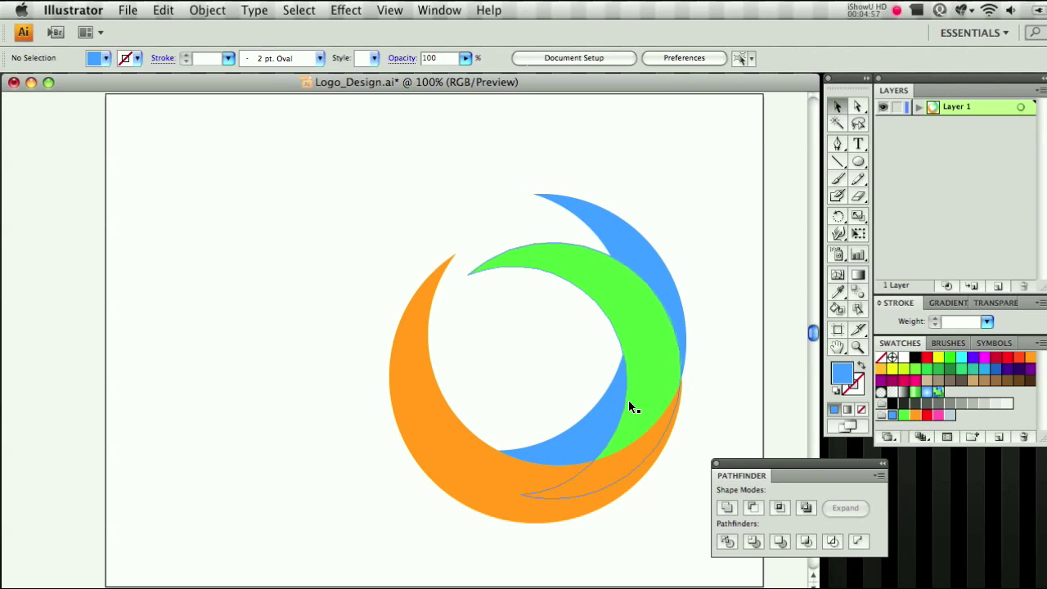
pyautogui.click(628, 406)
pyautogui.click(640, 355)
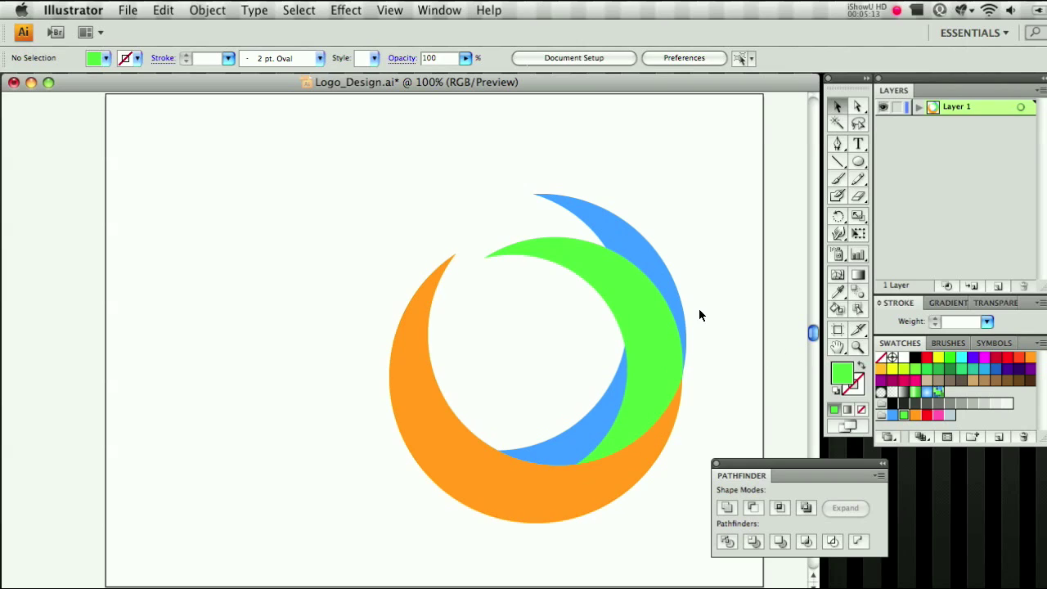
pyautogui.press('b')
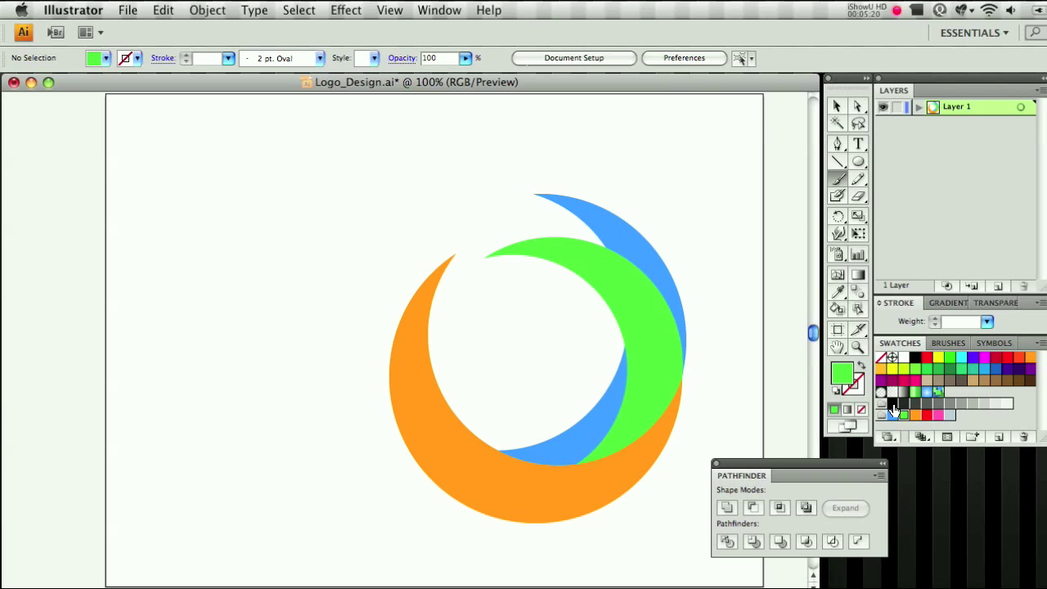
# Paint a black 4 pt brush stroke along the green crescent's lower-right edge, redoing the first attempt.
pyautogui.click(892, 404)
pyautogui.moveTo(685, 370); pyautogui.dragTo(577, 464)
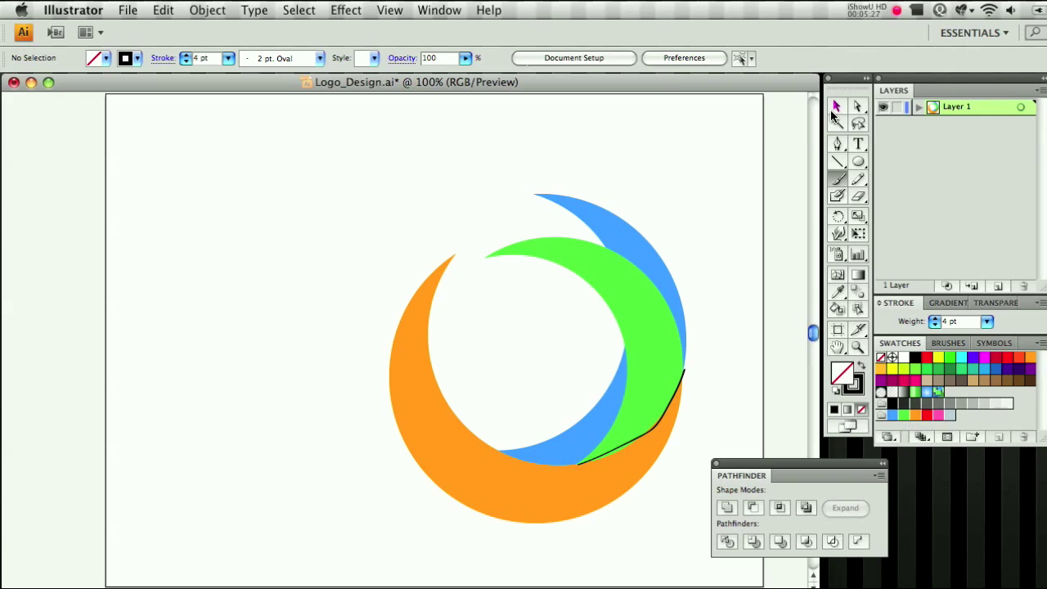
pyautogui.click(836, 106)
pyautogui.click(659, 414)
pyautogui.press('Delete')
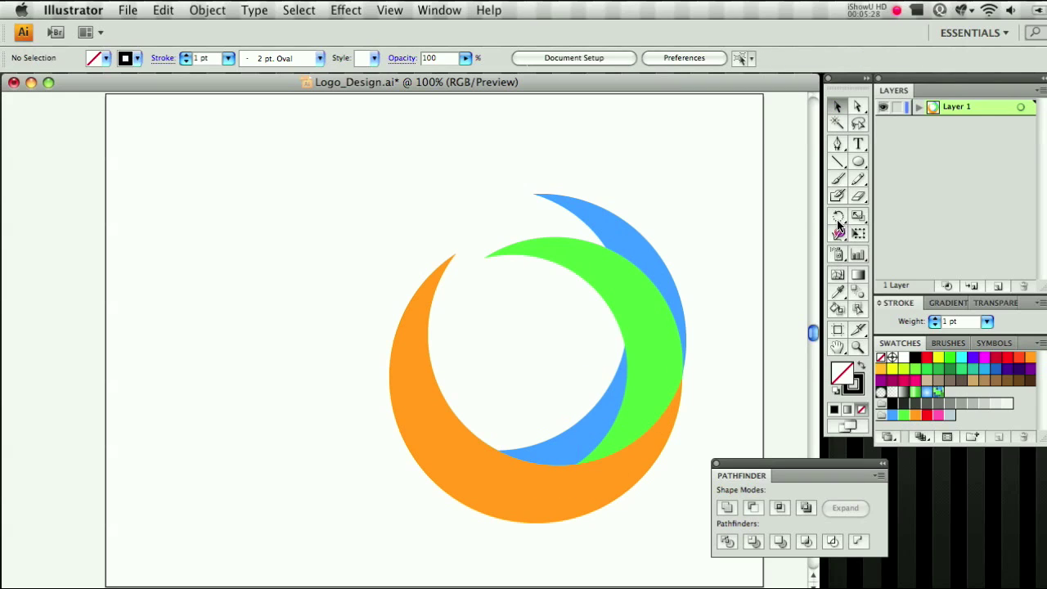
pyautogui.moveTo(597, 446); pyautogui.dragTo(667, 367)
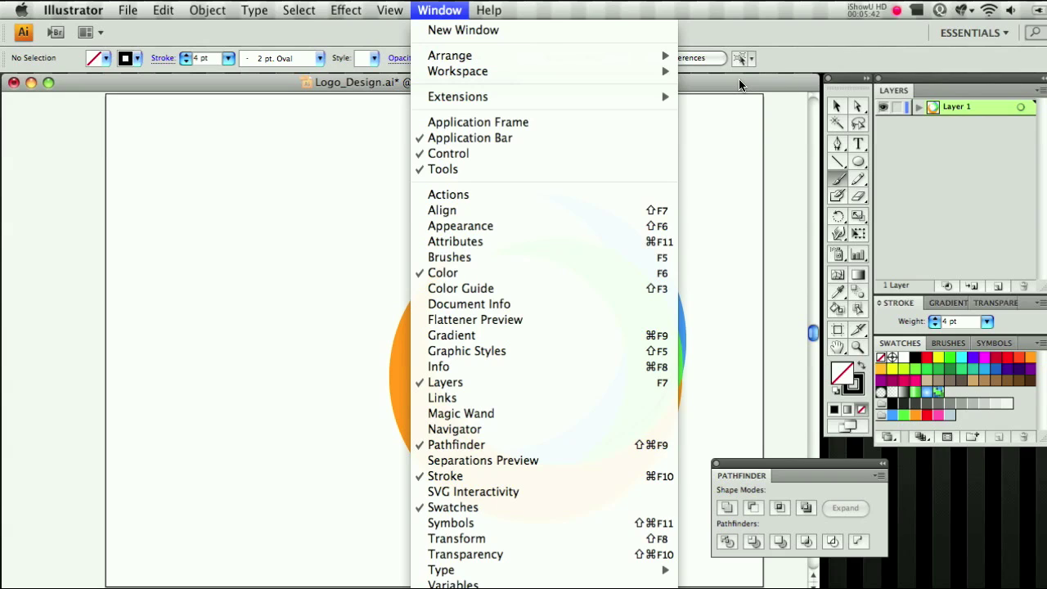
pyautogui.click(739, 84)
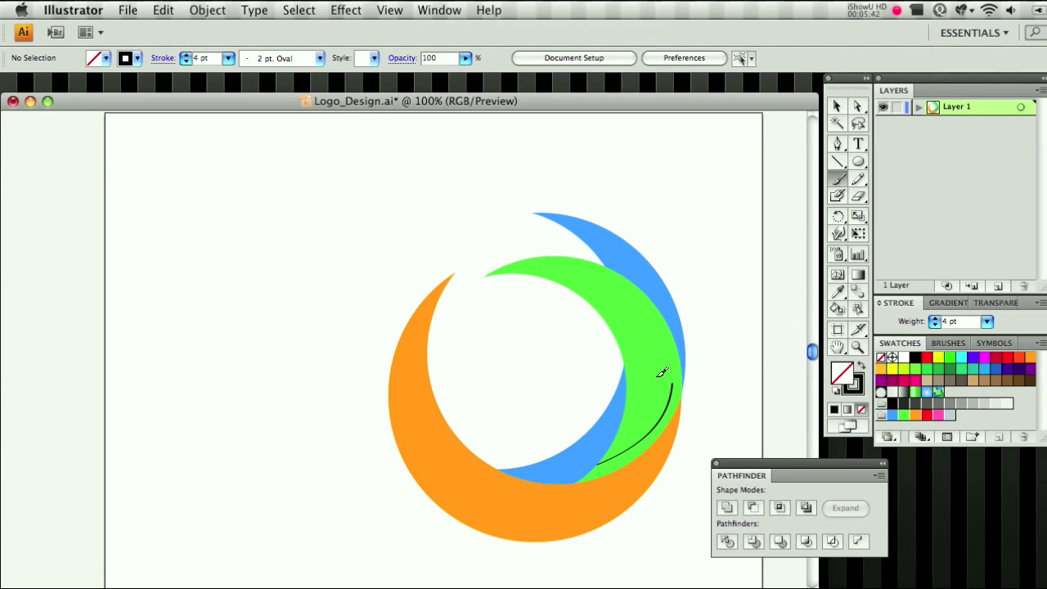
# Paint a dark stroke along the green crescent's lower edge and set its weight to 5 pt.
pyautogui.moveTo(685, 392); pyautogui.dragTo(638, 452)
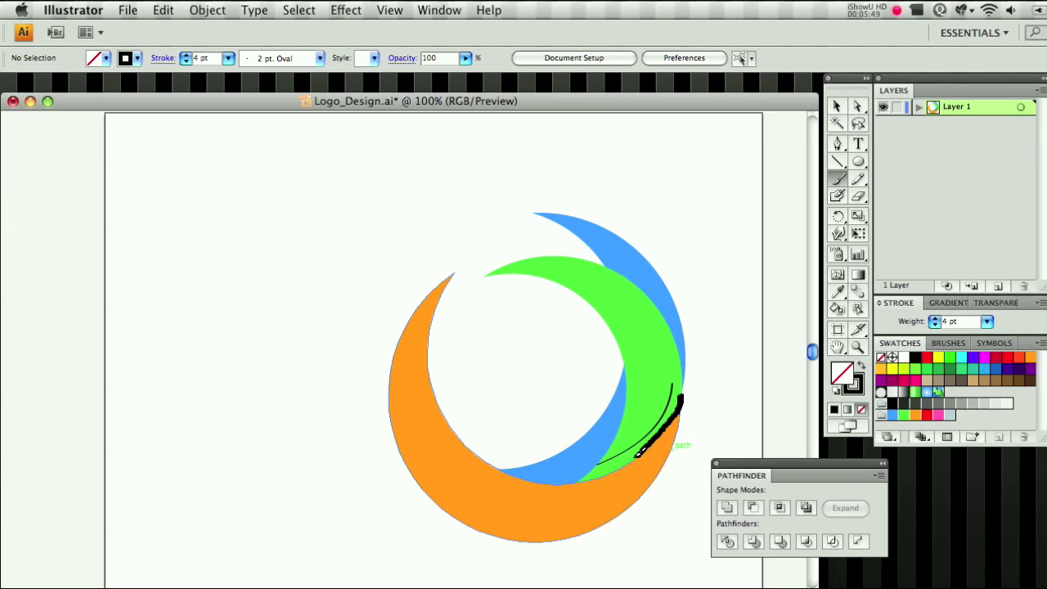
pyautogui.moveTo(639, 452)
pyautogui.mouseDown()
pyautogui.moveTo(597, 473)
pyautogui.moveTo(538, 479)
pyautogui.mouseUp()
pyautogui.press('v')
pyautogui.click(988, 320)
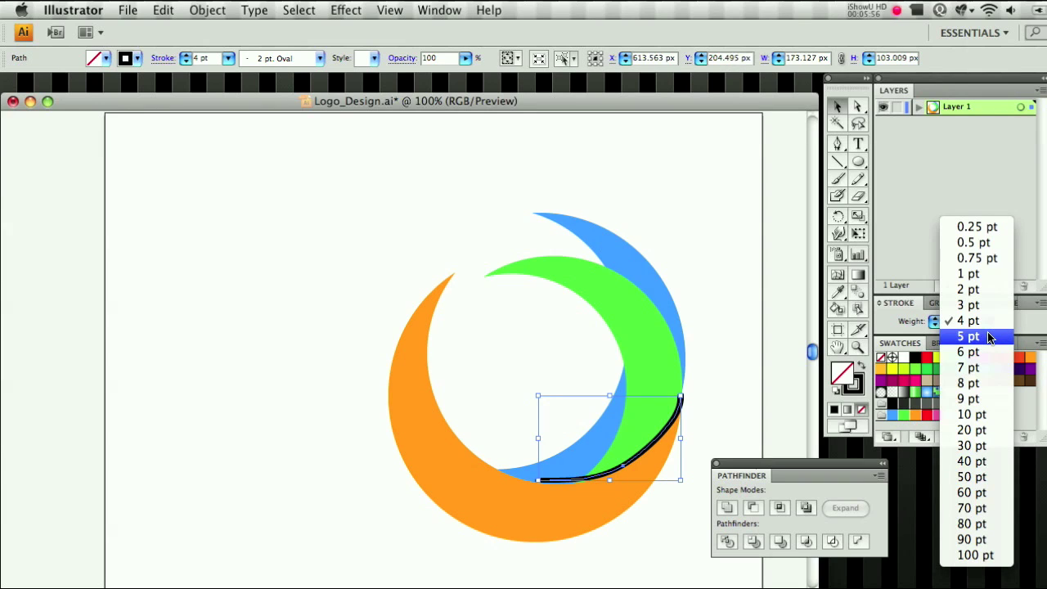
pyautogui.click(988, 337)
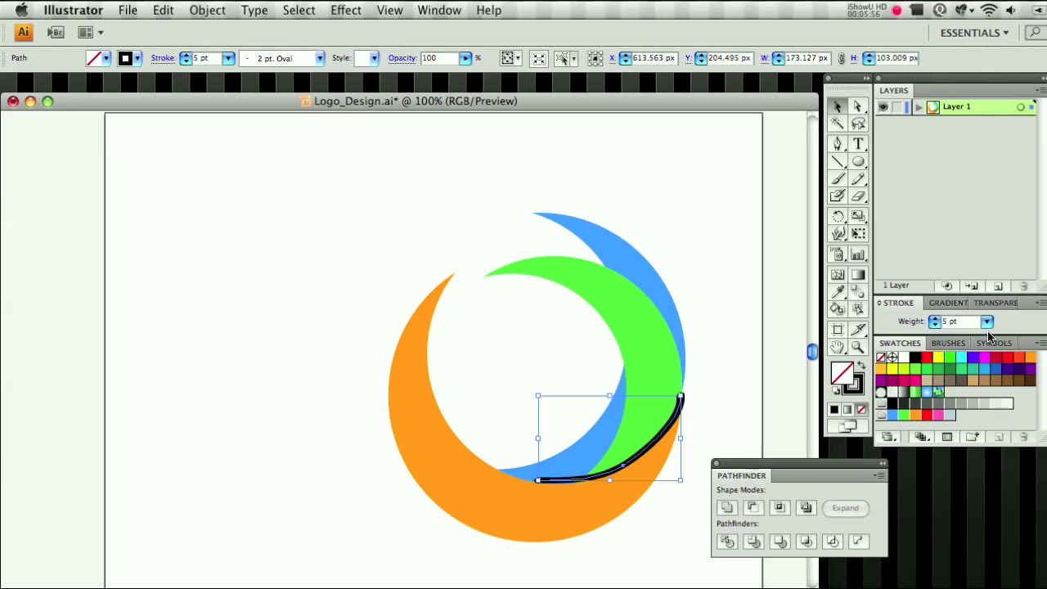
pyautogui.click(986, 324)
# Apply a 7.4 px Gaussian Blur to the stroke to soften it into a shadow.
pyautogui.click(344, 12)
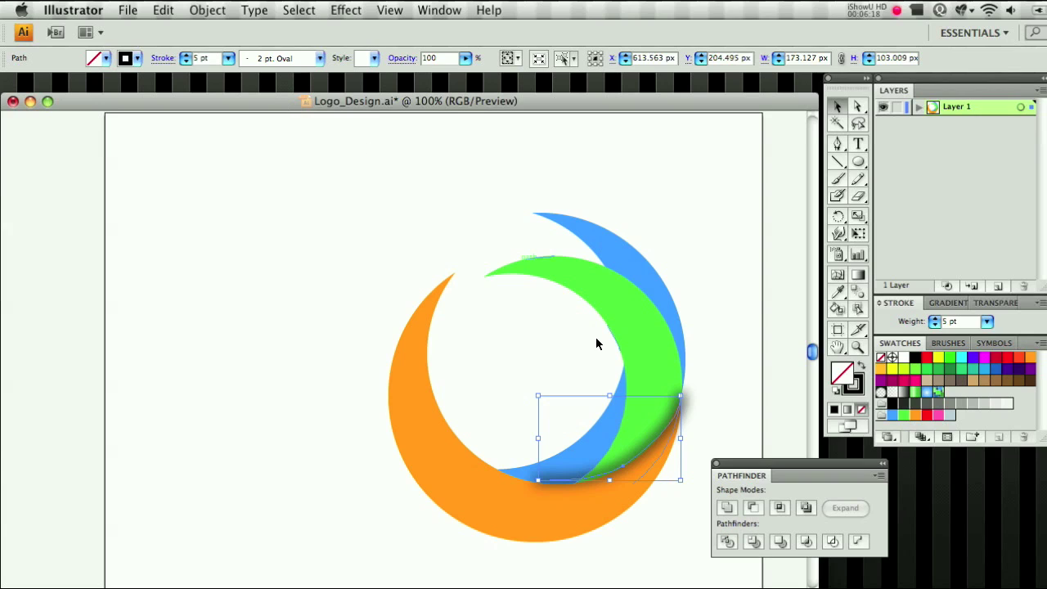
pyautogui.click(207, 10)
pyautogui.moveTo(245, 46)
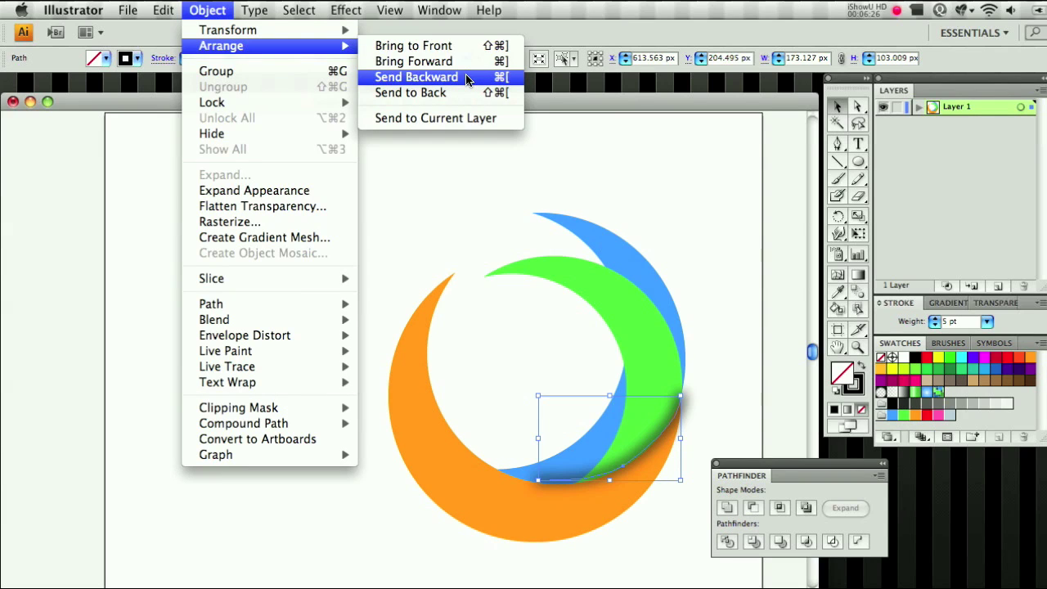
# Send the blurred shadow backward one level and nudge it beneath the green crescent's edge.
pyautogui.click(468, 79)
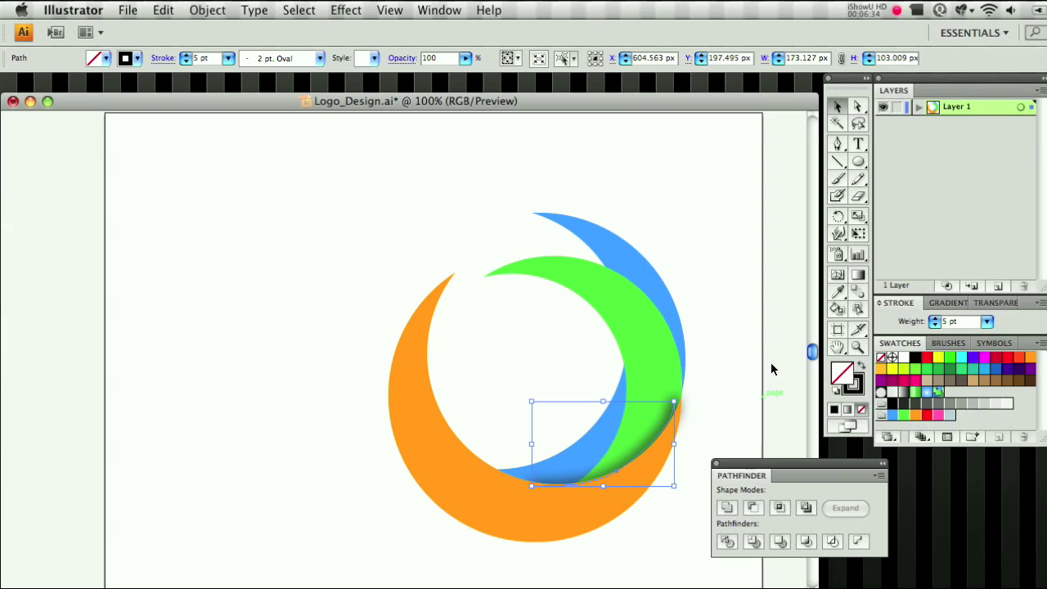
pyautogui.press('Right')
pyautogui.press('Right')
pyautogui.press('Right')
pyautogui.click(857, 106)
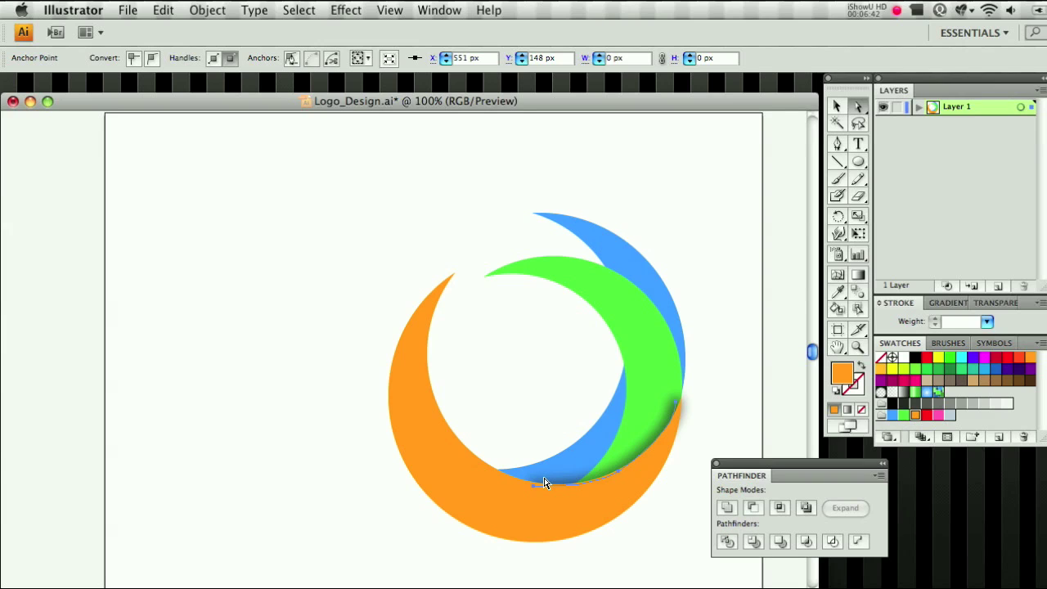
pyautogui.click(543, 484)
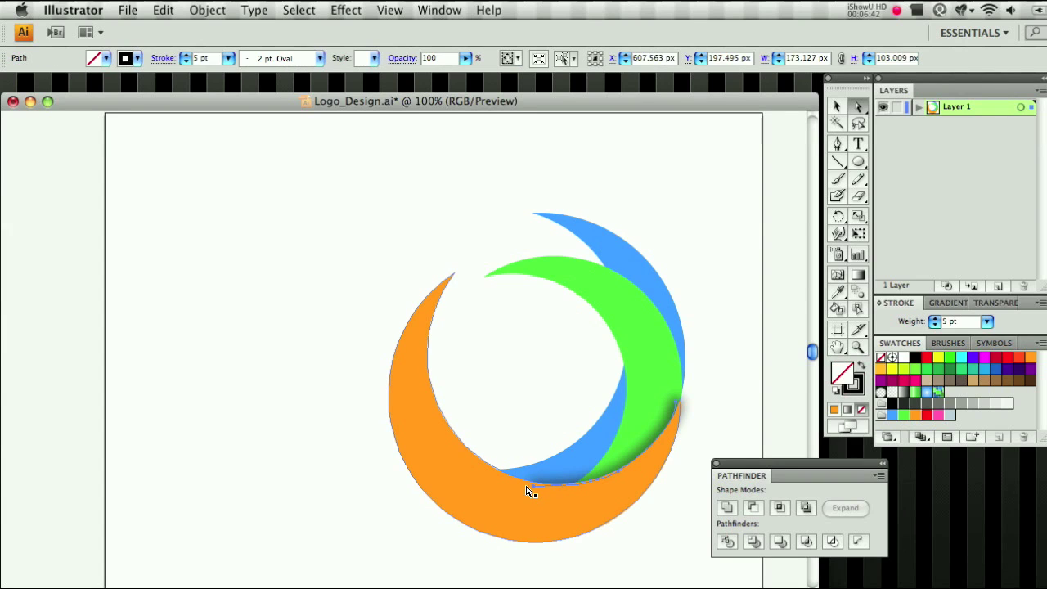
pyautogui.moveTo(530, 488)
pyautogui.mouseDown()
pyautogui.moveTo(508, 481)
pyautogui.moveTo(535, 482)
pyautogui.mouseUp()
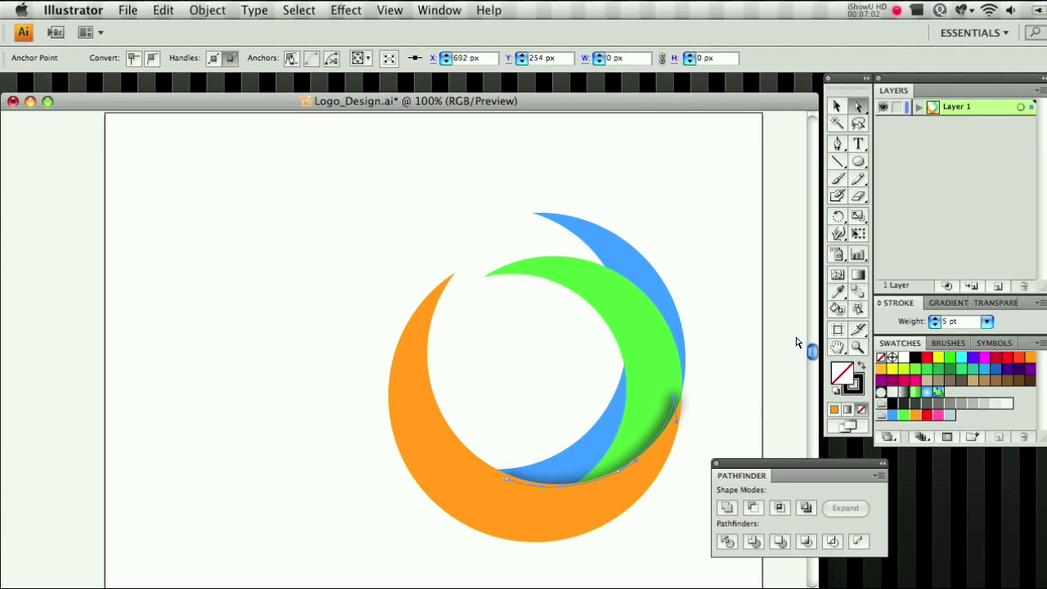
pyautogui.click(1025, 320)
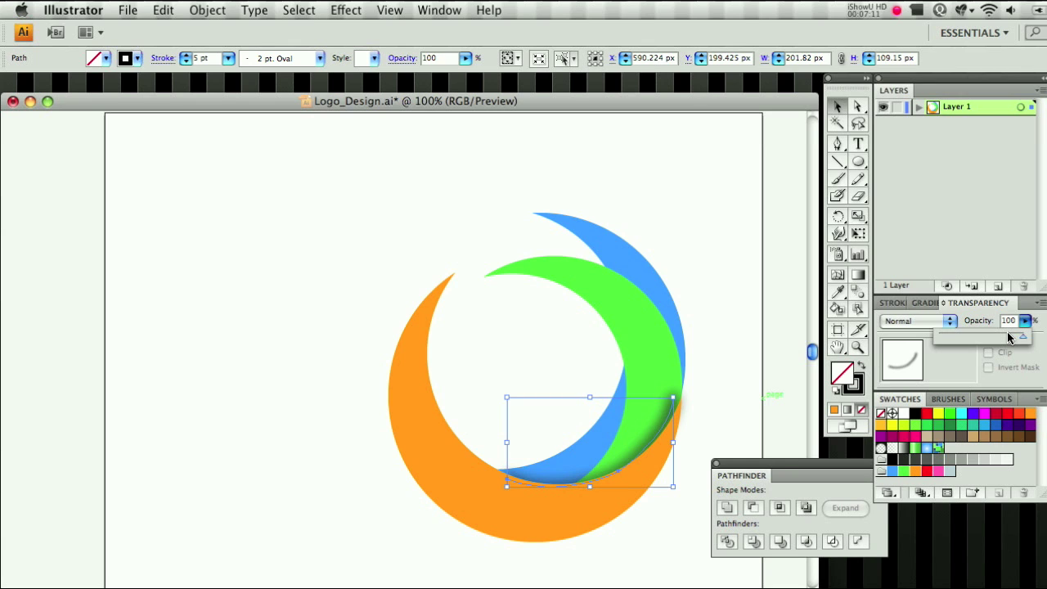
# Lower the blurred shadow's opacity to 50% in the Transparency panel.
pyautogui.moveTo(1009, 337); pyautogui.dragTo(990, 338)
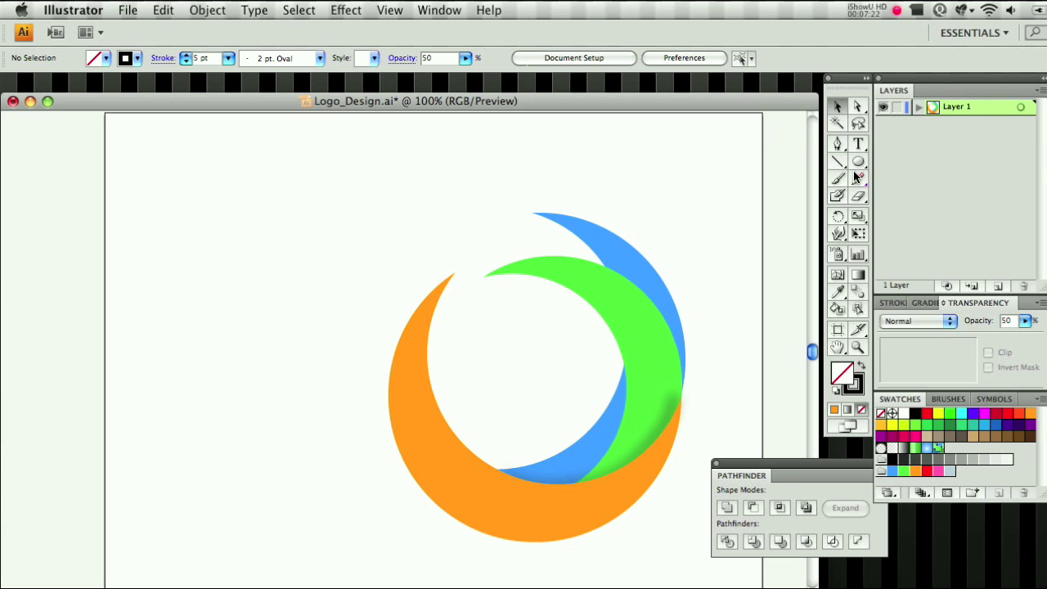
pyautogui.click(837, 179)
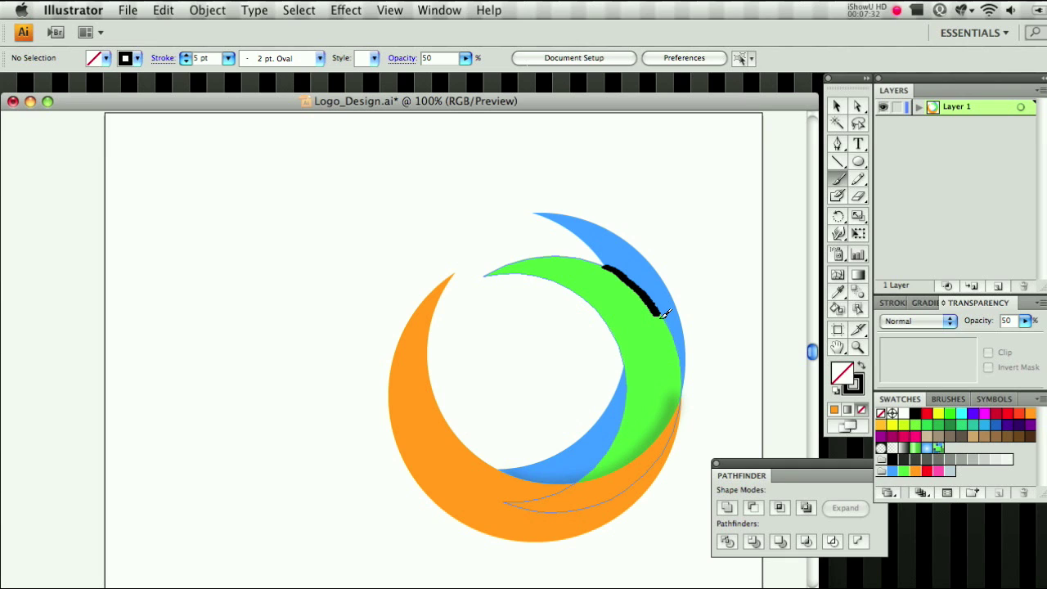
# Paint shadow strokes along the blue crescent's upper right and the green crescent's inner edge.
pyautogui.moveTo(665, 313); pyautogui.dragTo(684, 381)
pyautogui.moveTo(567, 488); pyautogui.dragTo(633, 381)
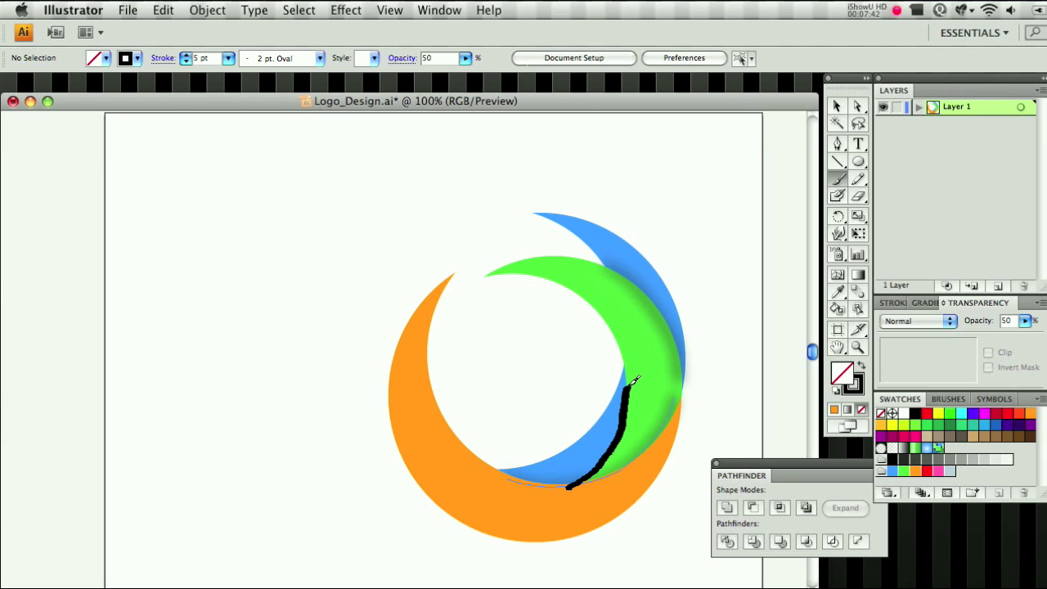
pyautogui.moveTo(634, 380); pyautogui.dragTo(633, 381)
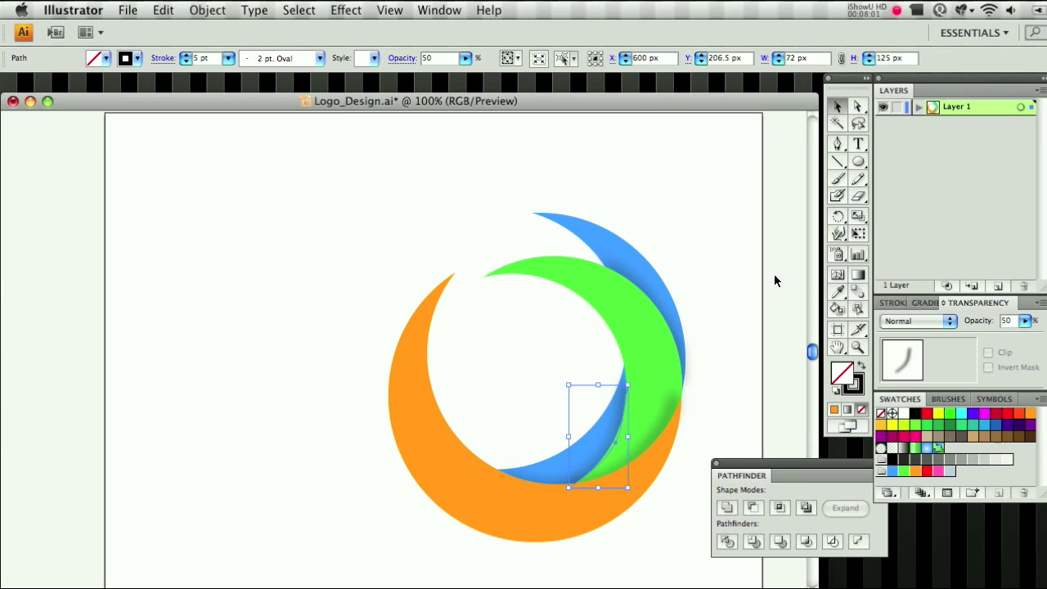
# Select the shadow strokes near the blue crescent in turn, then deselect everything.
pyautogui.click(752, 267)
pyautogui.click(631, 387)
pyautogui.click(708, 278)
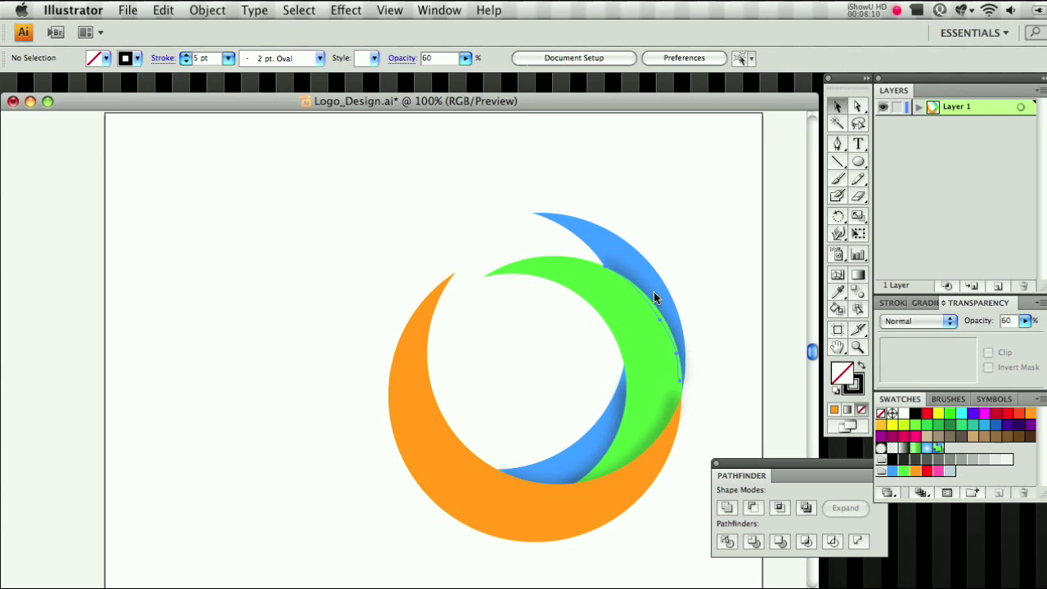
pyautogui.click(654, 294)
pyautogui.press('super+shift+a')
pyautogui.press('p')
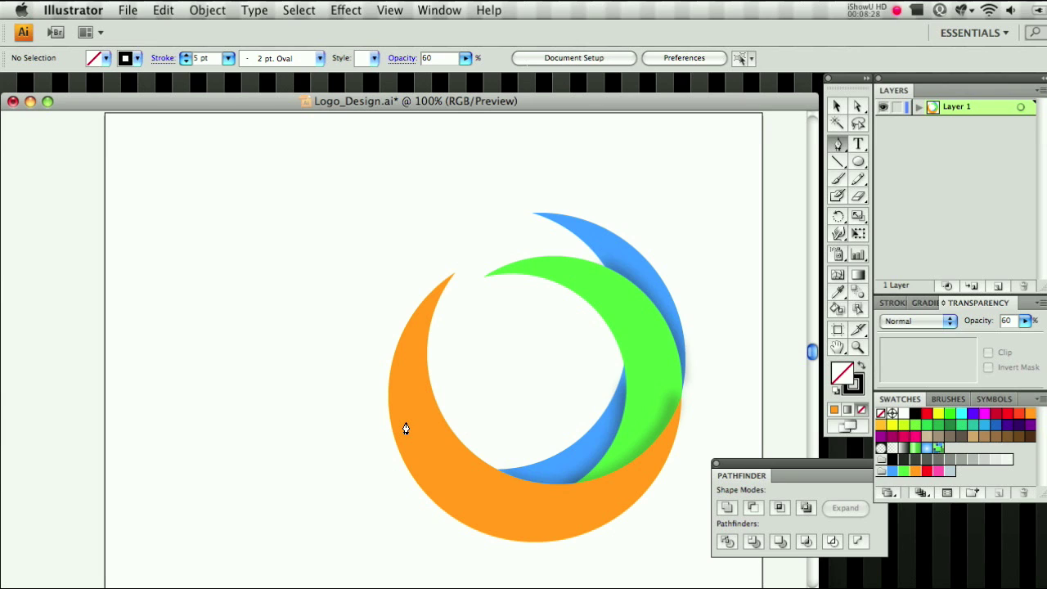
# Place the first two pen anchors of a curve inside the orange crescent's lower left.
pyautogui.click(406, 422)
pyautogui.click(589, 516)
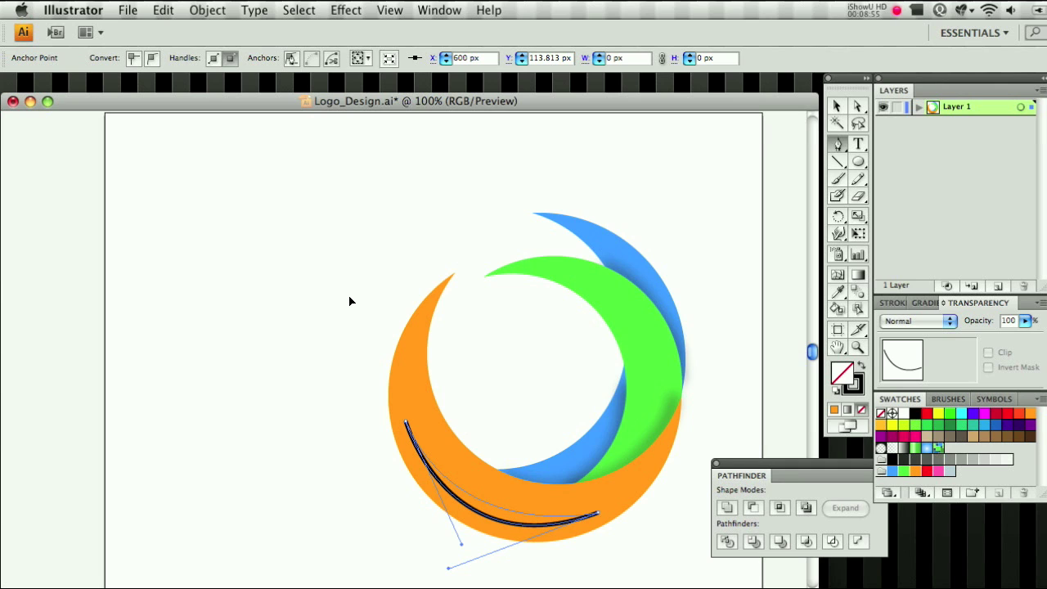
# Close the sliver, fill it white, and set its opacity to 20%.
pyautogui.moveTo(405, 421); pyautogui.dragTo(405, 398)
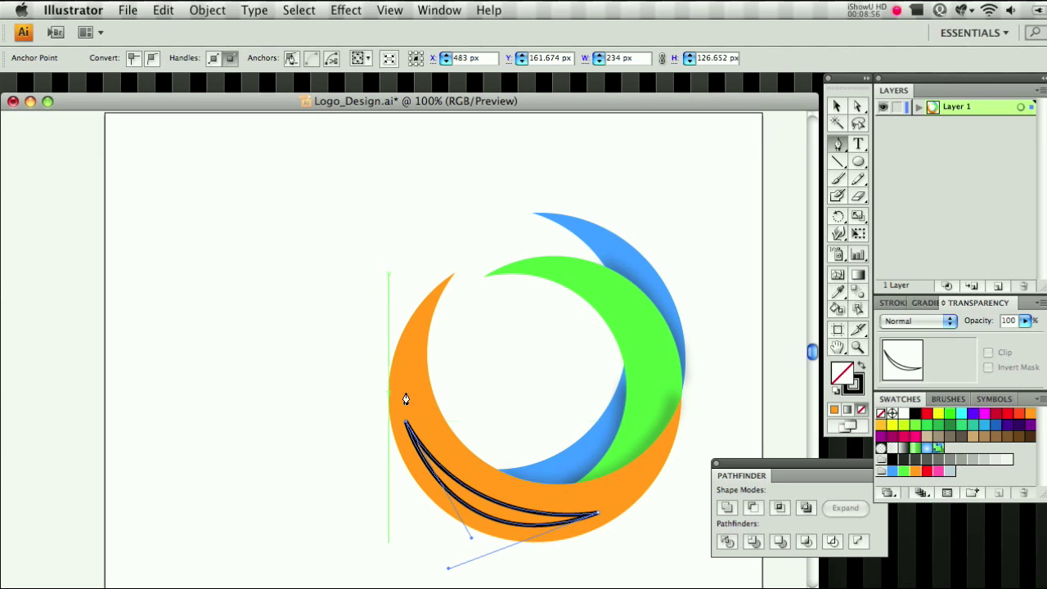
pyautogui.hotkey('shift', 'x')
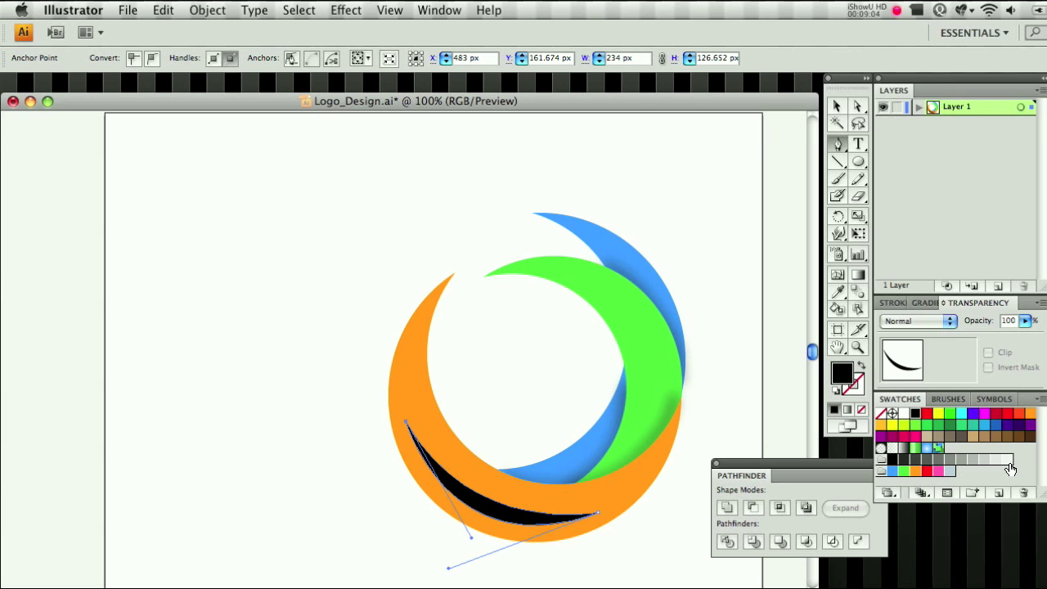
pyautogui.click(1008, 460)
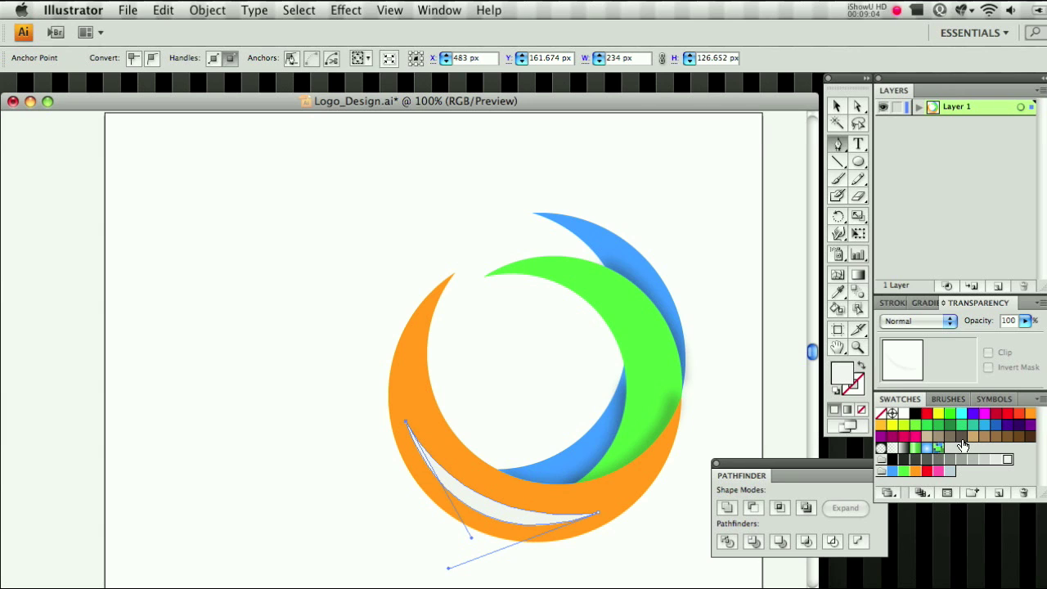
pyautogui.moveTo(1025, 321); pyautogui.dragTo(953, 339)
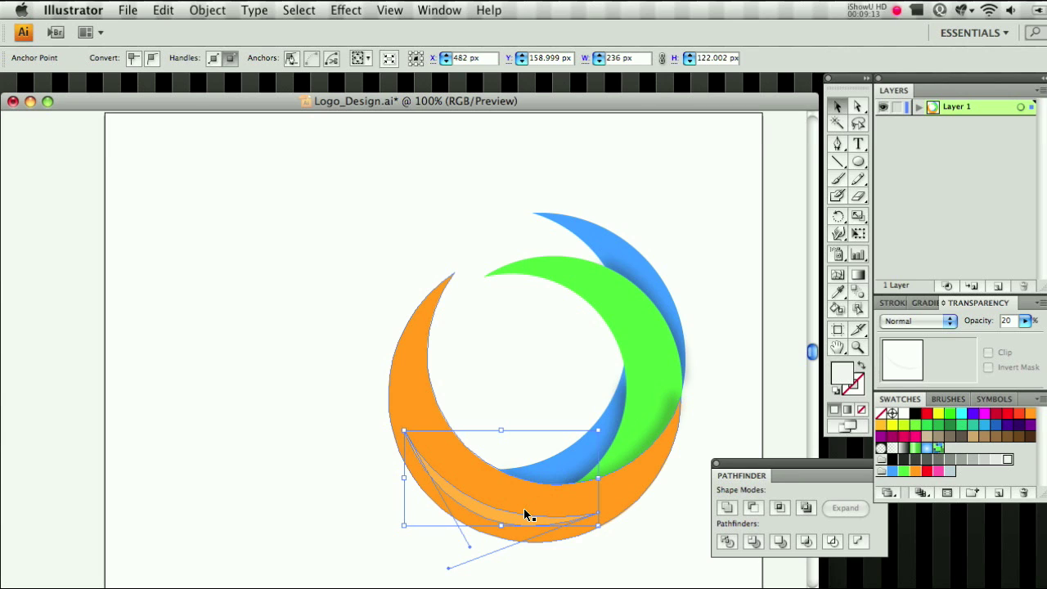
# Reshape the highlight's lower curve, then start a new pen curve on the green crescent's inner edge.
pyautogui.moveTo(525, 509); pyautogui.dragTo(548, 513)
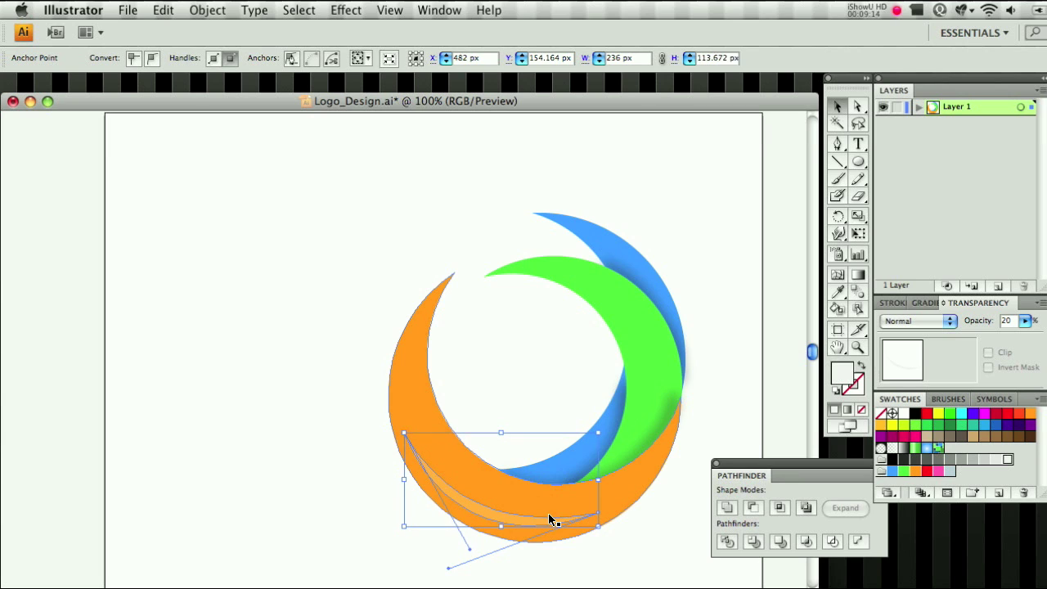
pyautogui.click(771, 180)
pyautogui.press('p')
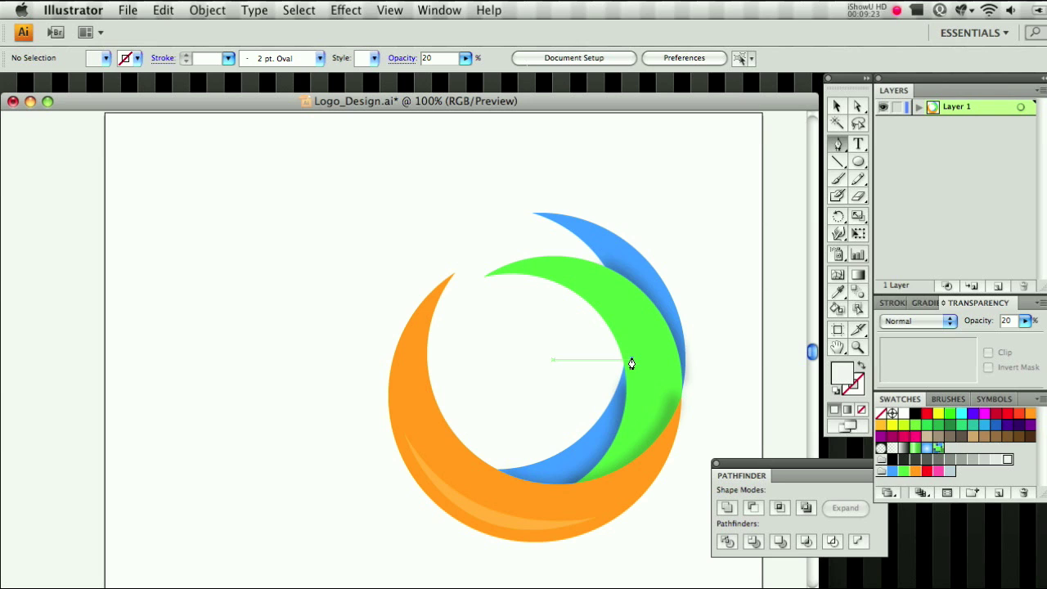
pyautogui.moveTo(632, 363); pyautogui.dragTo(529, 546)
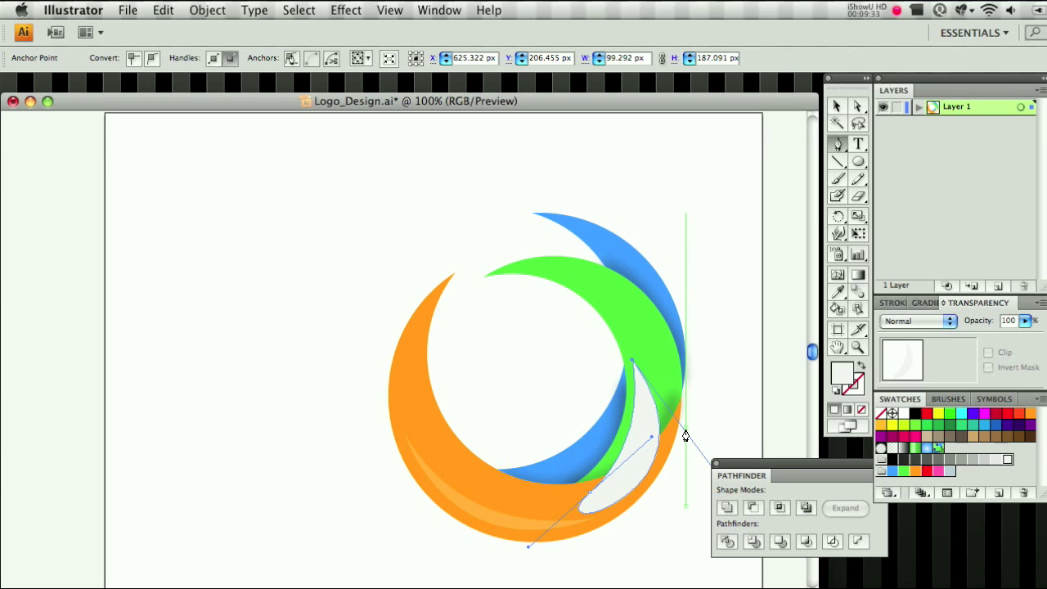
# Narrow the green crescent's white sliver, nudge it into place, and set its opacity to 21%.
pyautogui.moveTo(686, 435); pyautogui.dragTo(589, 498)
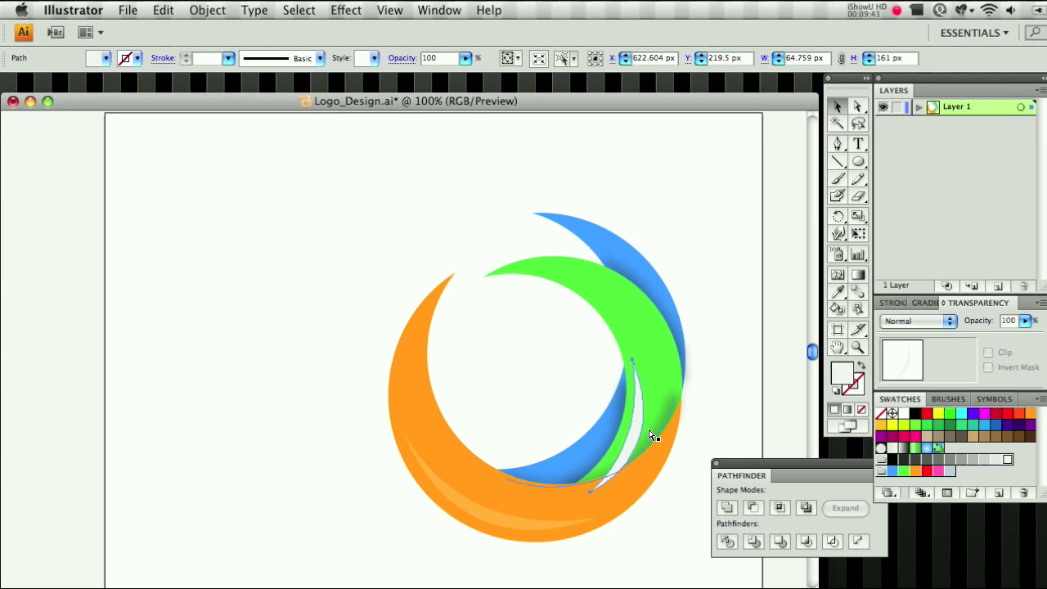
pyautogui.moveTo(652, 436); pyautogui.dragTo(654, 433)
pyautogui.moveTo(1025, 321); pyautogui.dragTo(959, 338)
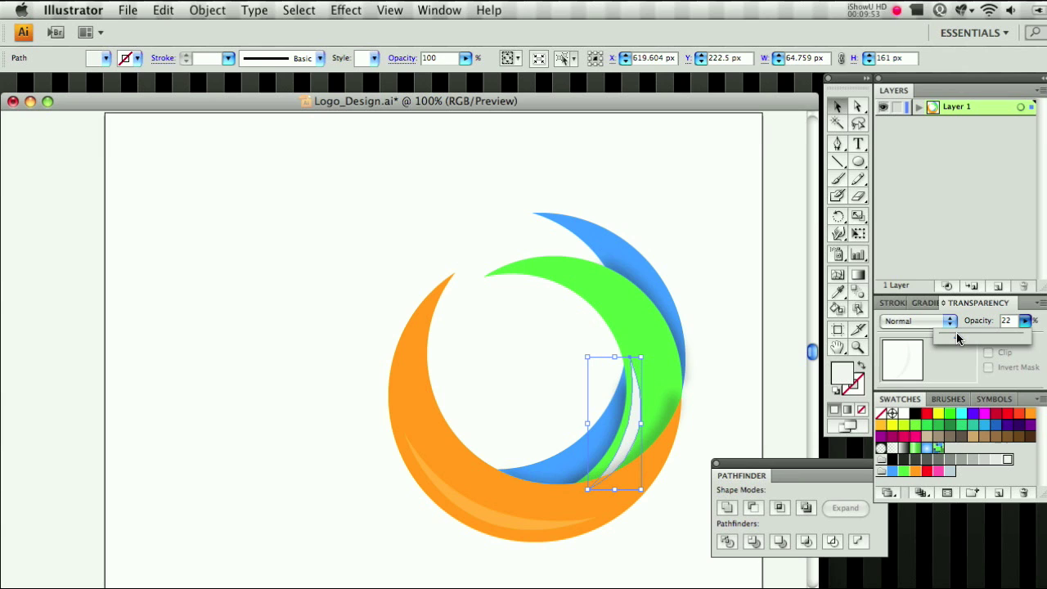
pyautogui.moveTo(957, 337); pyautogui.dragTo(956, 337)
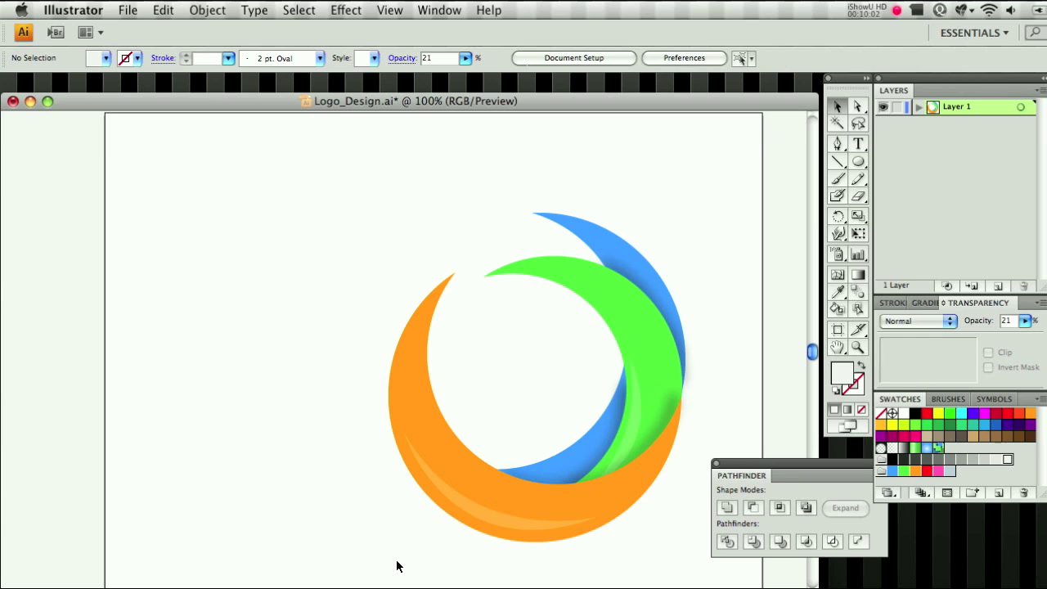